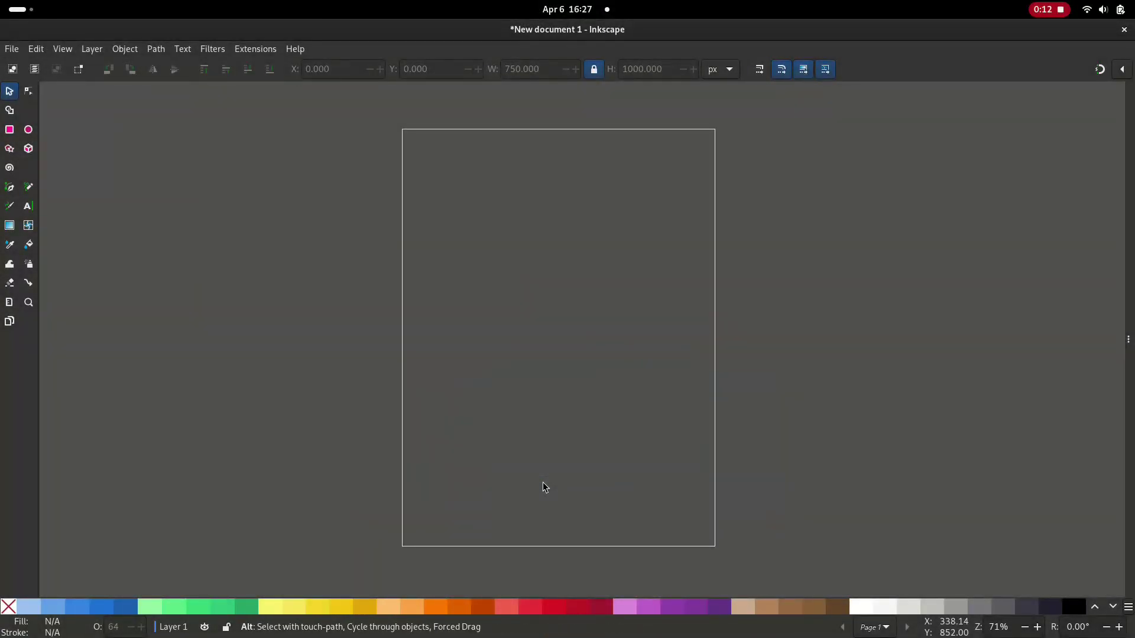
- Copy the Unsplash Mustang photo from Firefox to the clipboard and return to Inkscape
key(alt+Tab)
right_click(491, 320)
click(507, 362)
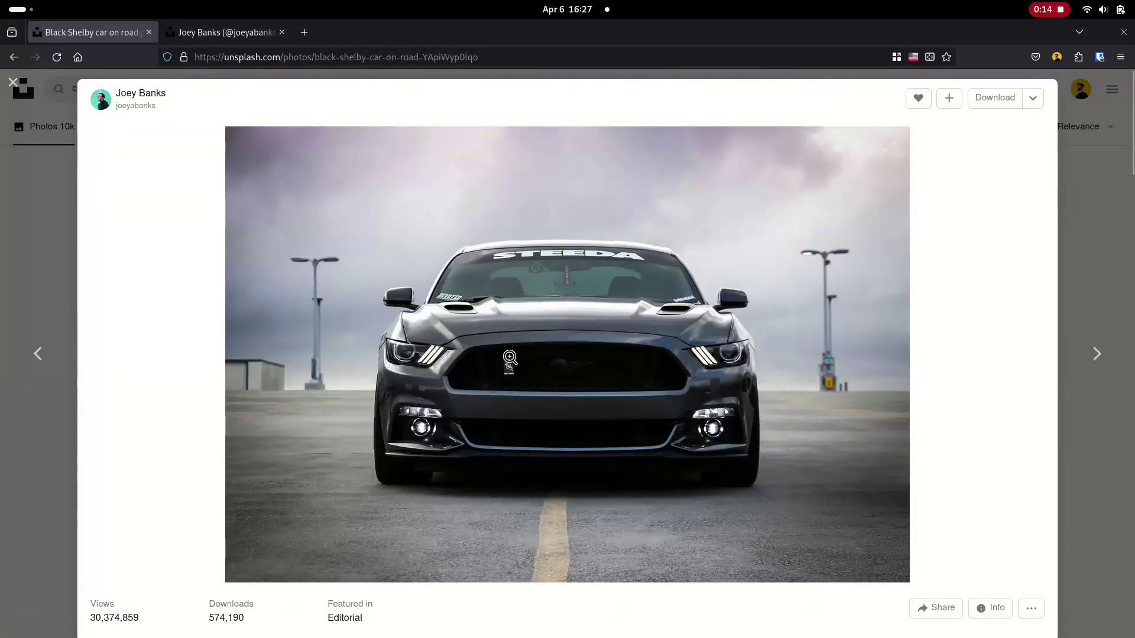
key(alt+Tab)
- Paste the Mustang photo into the document and move it toward the page
key(ctrl+v)
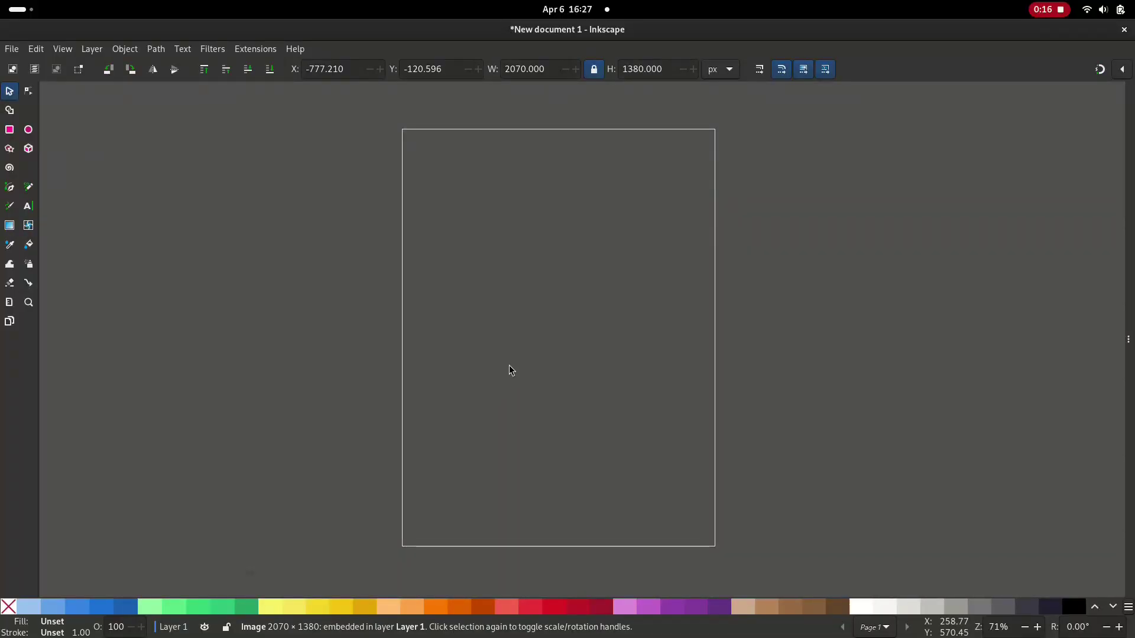
scroll(514, 385, down, 3)
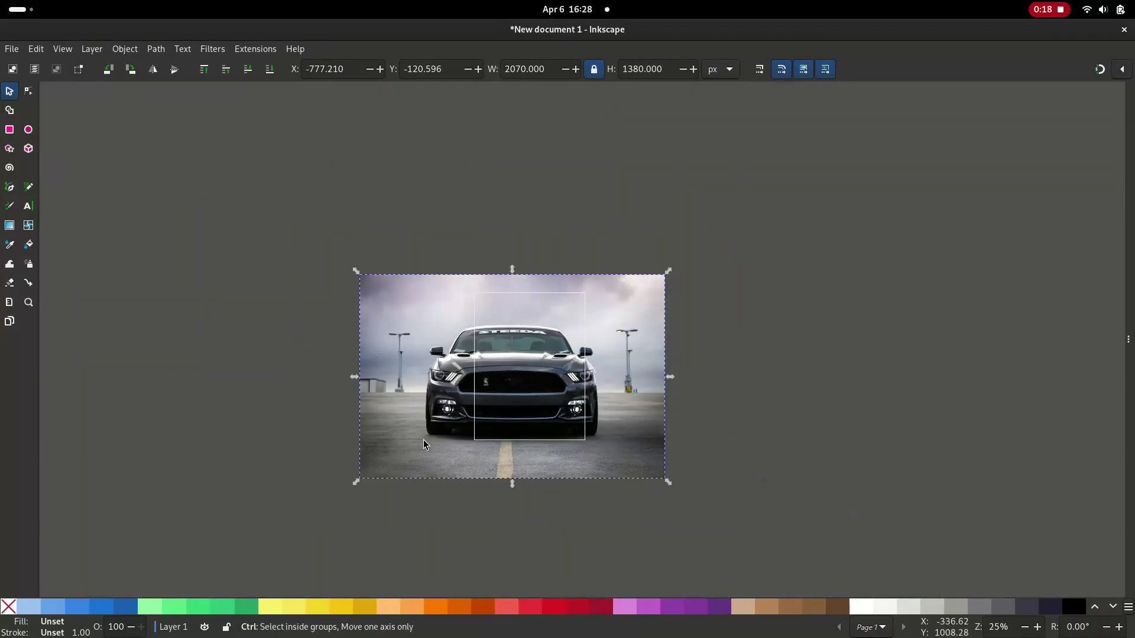
scroll(373, 484, up, 1)
drag(373, 484, 562, 424)
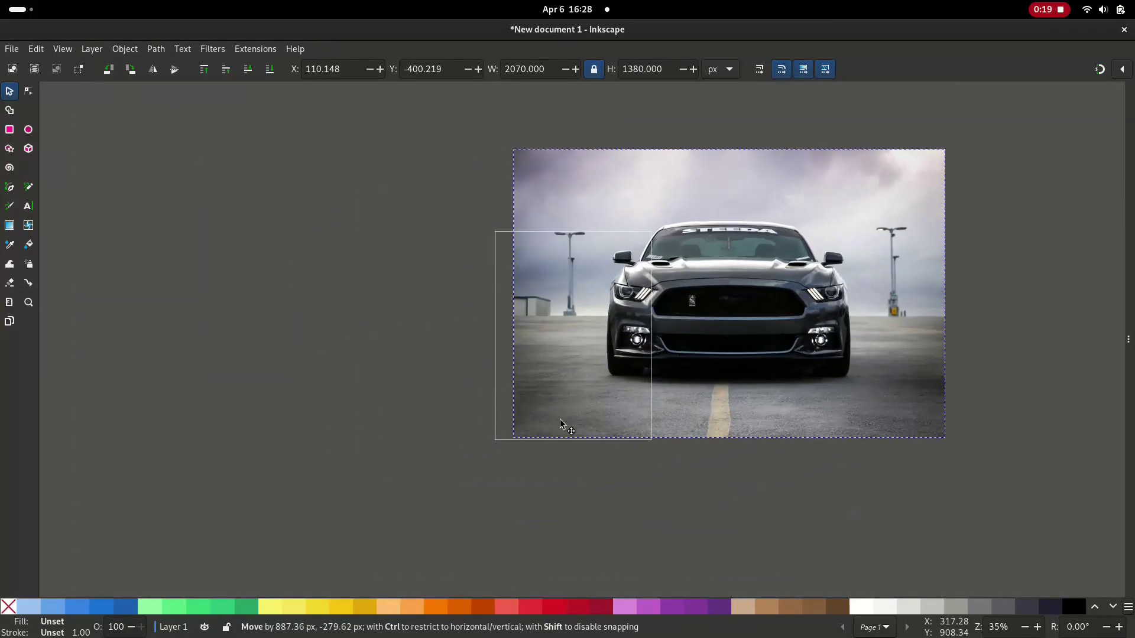
- With snapping on, align the photo to the page corner and scale it to 750×500 px
click(1099, 69)
drag(762, 287, 743, 290)
drag(930, 148, 653, 332)
scroll(653, 334, up, 2)
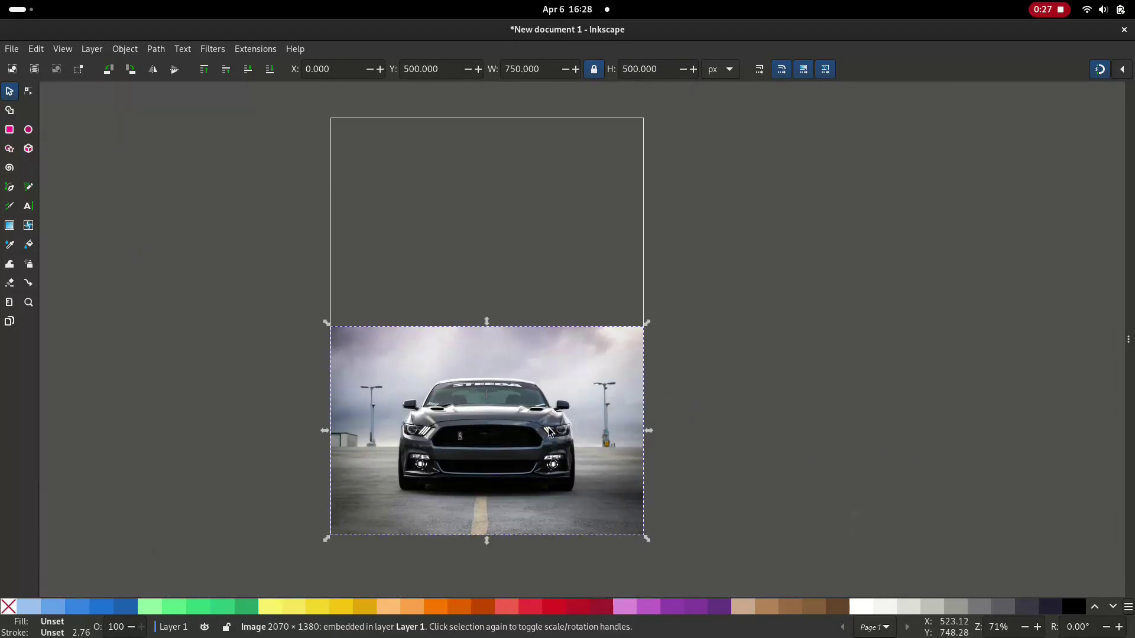
scroll(537, 443, up, 1)
key(Escape)
scroll(417, 463, up, 1)
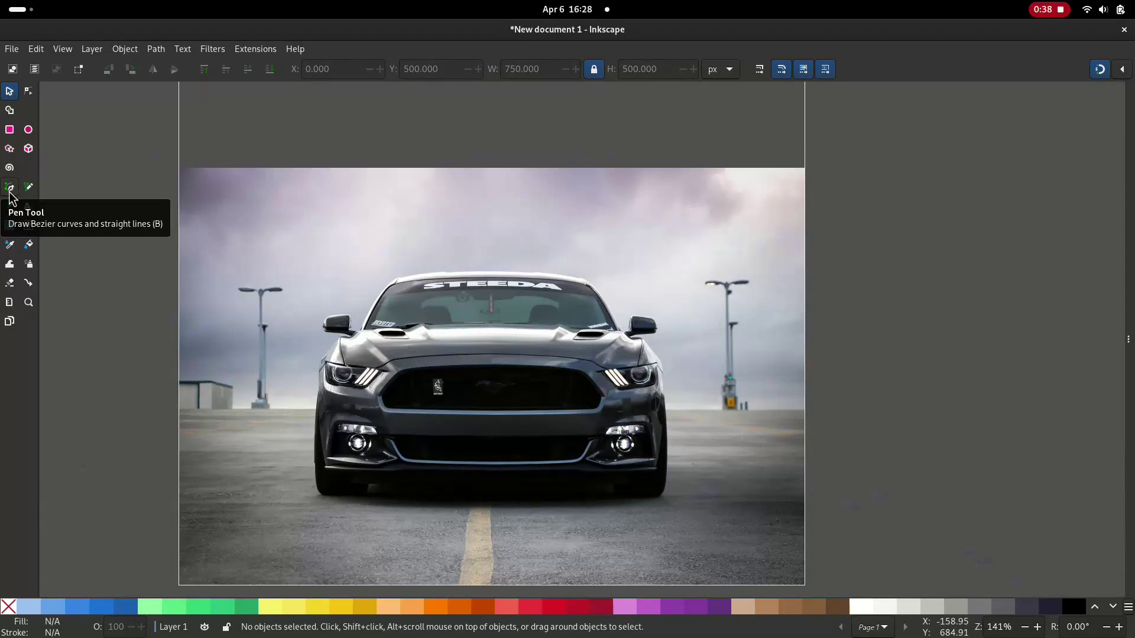
- Trace a closed Bezier outline around the Mustang and road, excluding the sky
click(9, 188)
scroll(196, 432, up, 4)
click(127, 341)
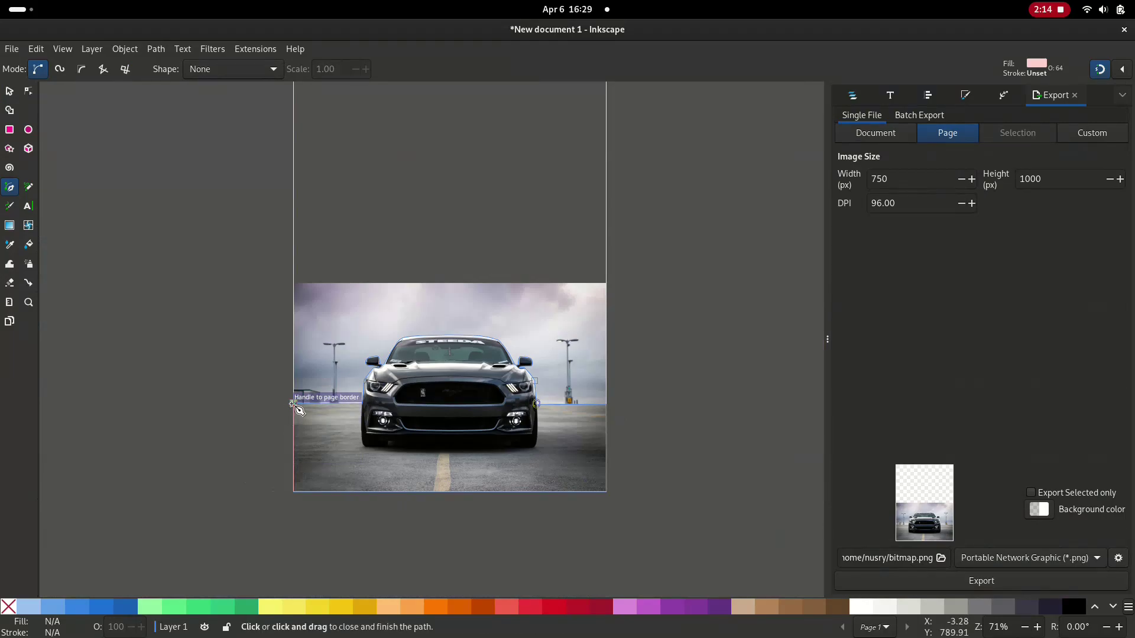
click(295, 410)
- Clip the photo to the traced outline with Object > Clip > Set Clip
key(s)
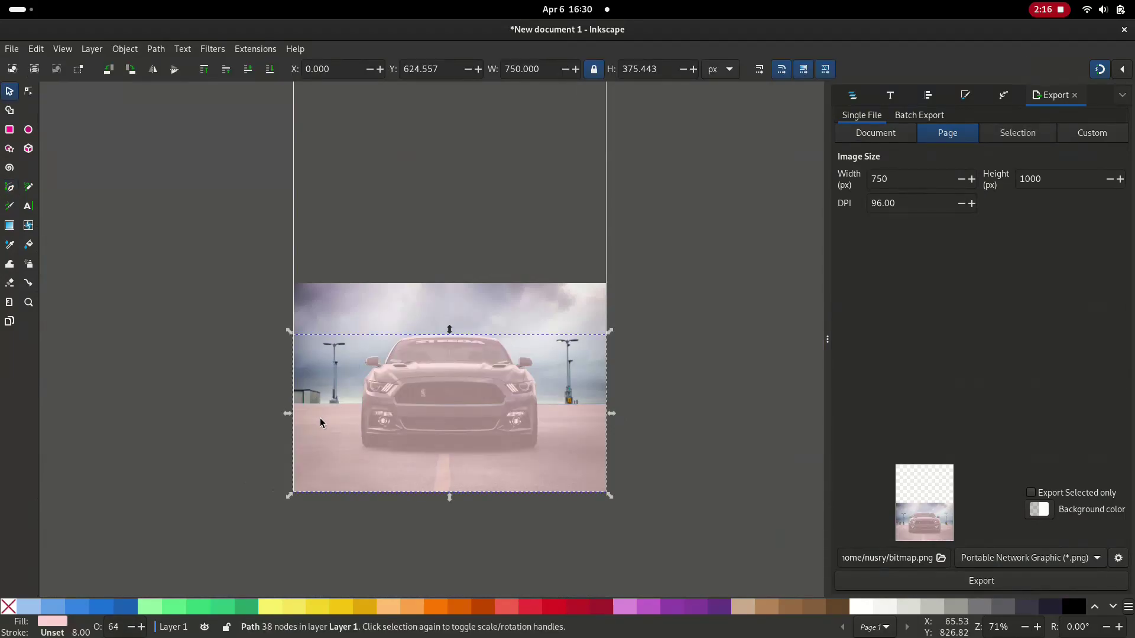
scroll(319, 423, up, 1)
shift+click(370, 295)
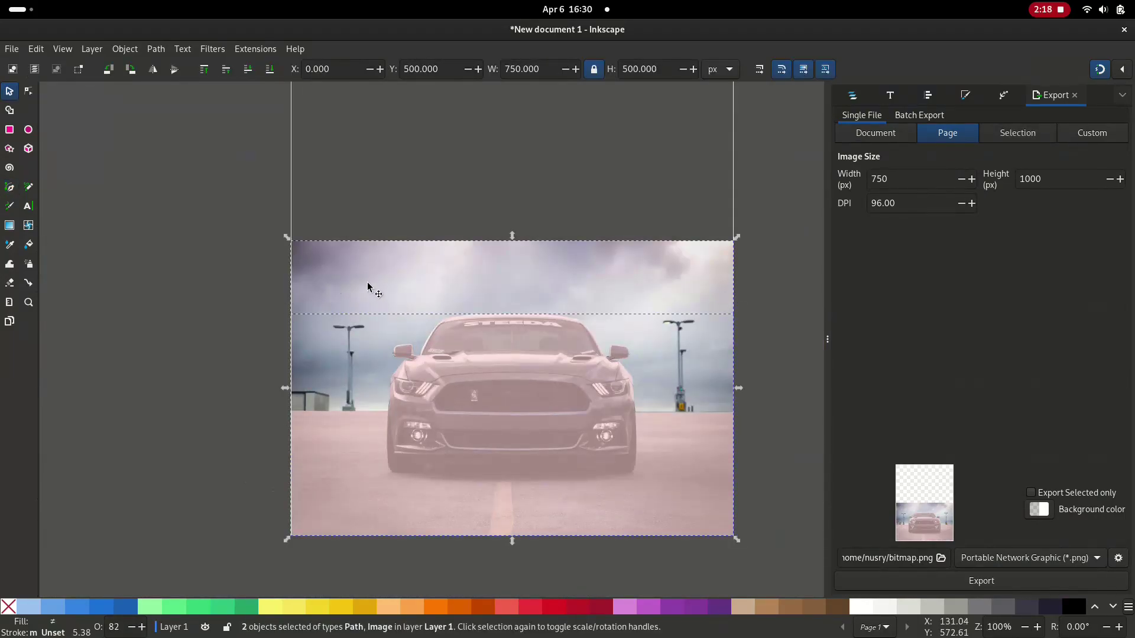
click(155, 50)
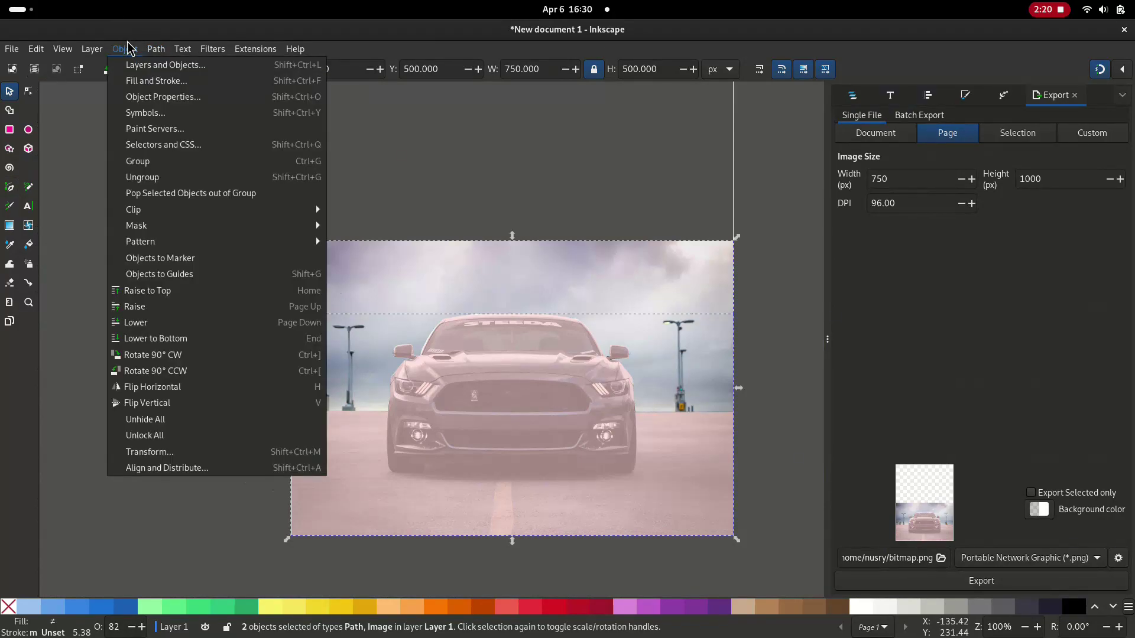
click(357, 208)
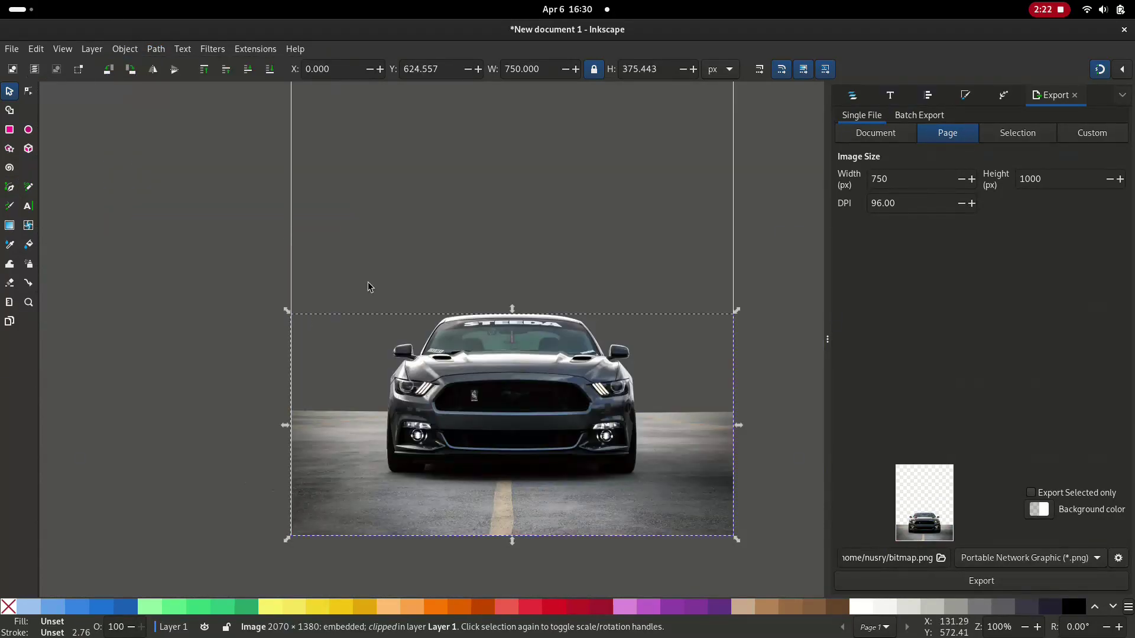
ctrl+scroll(393, 317, down, 2)
- Remove unused definitions from the document via the File menu
key(r)
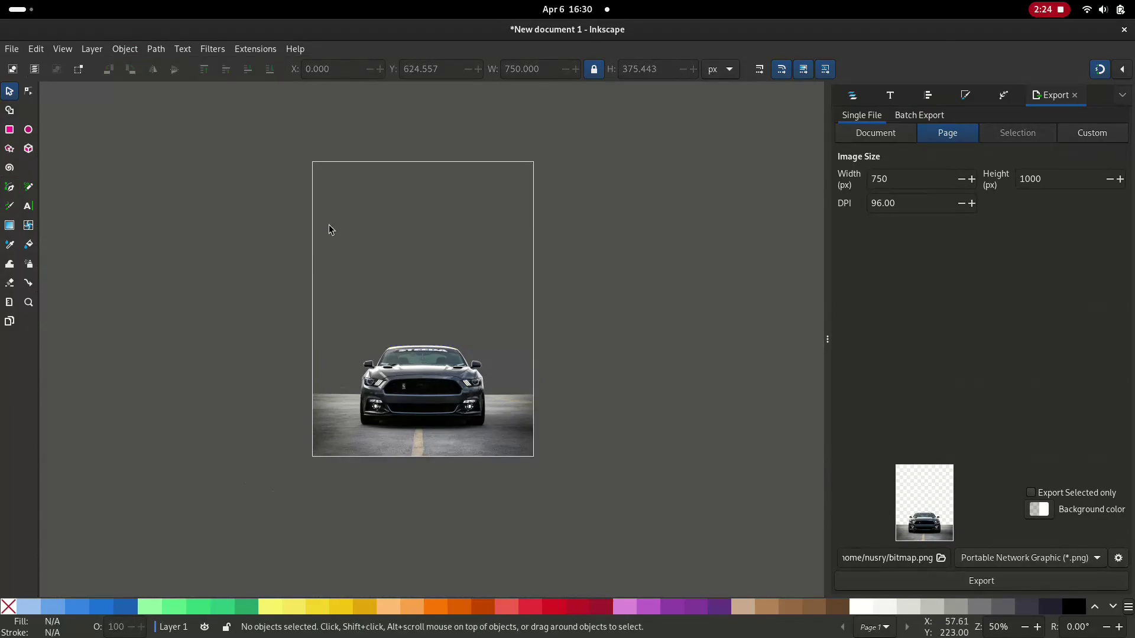
click(10, 91)
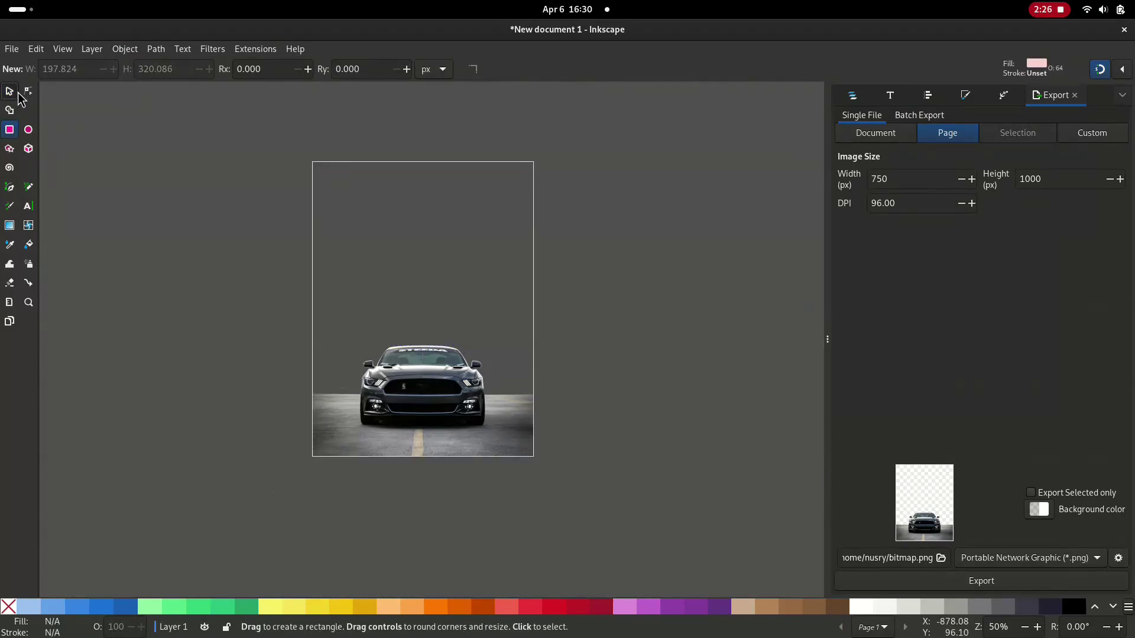
ctrl+scroll(514, 455, up, 2)
ctrl+scroll(348, 408, down, 2)
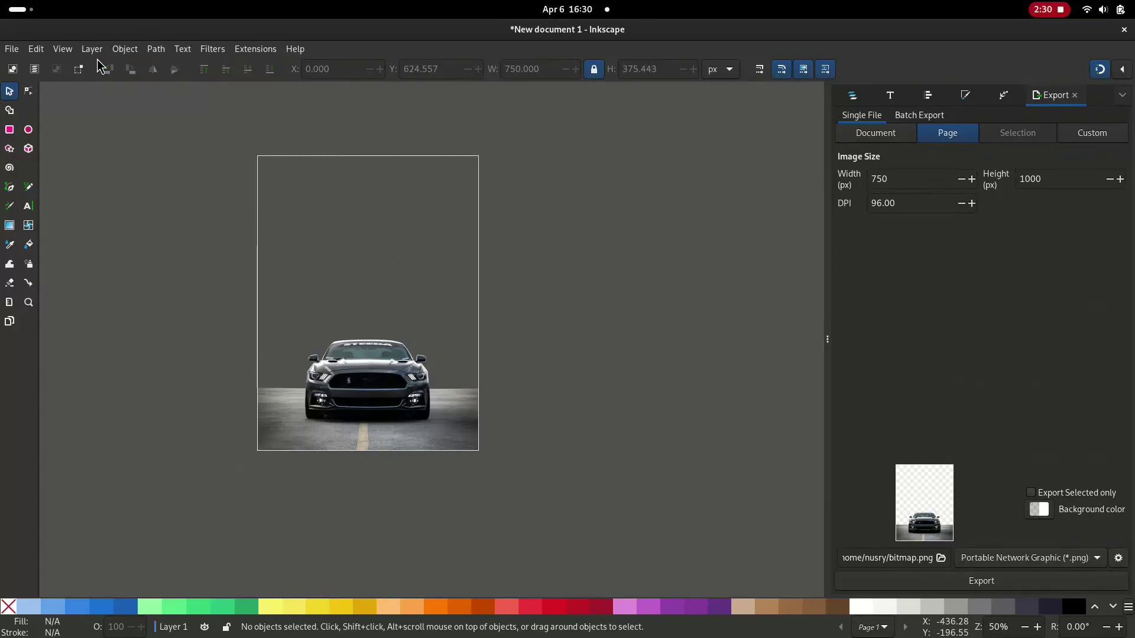
click(11, 48)
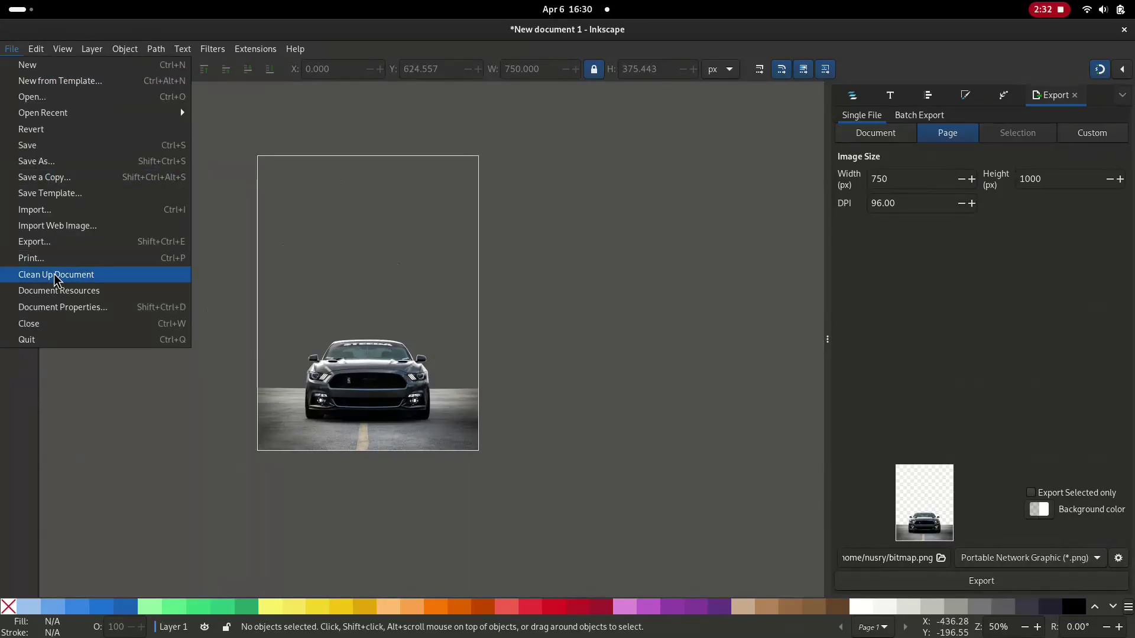
click(24, 275)
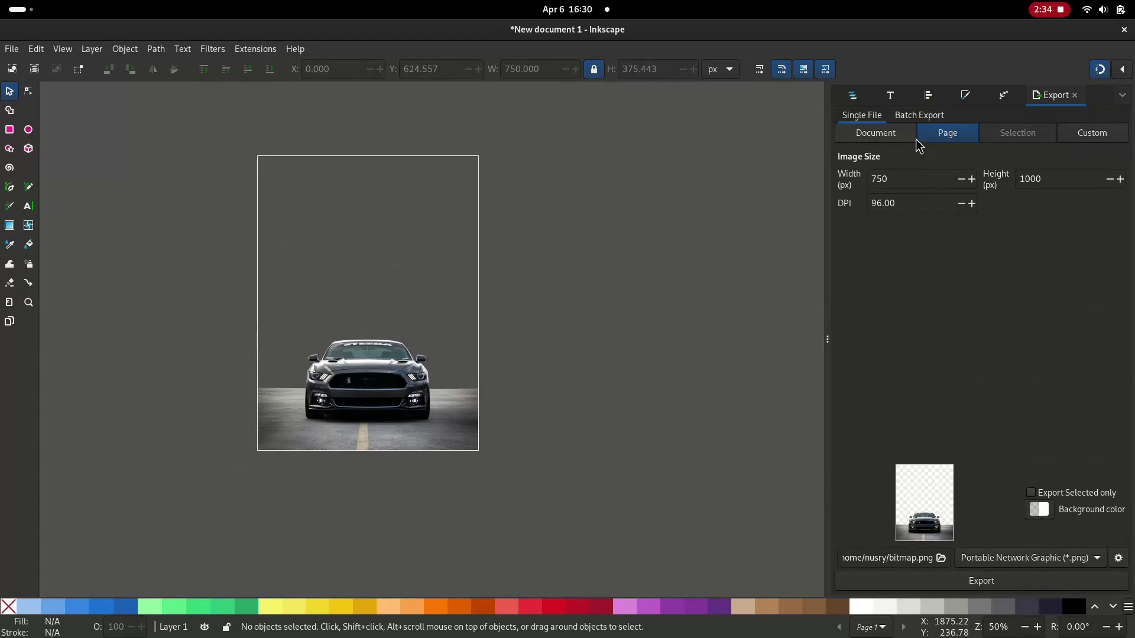
- Export the page as a PNG named car.png
double_click(902, 558)
text(car)
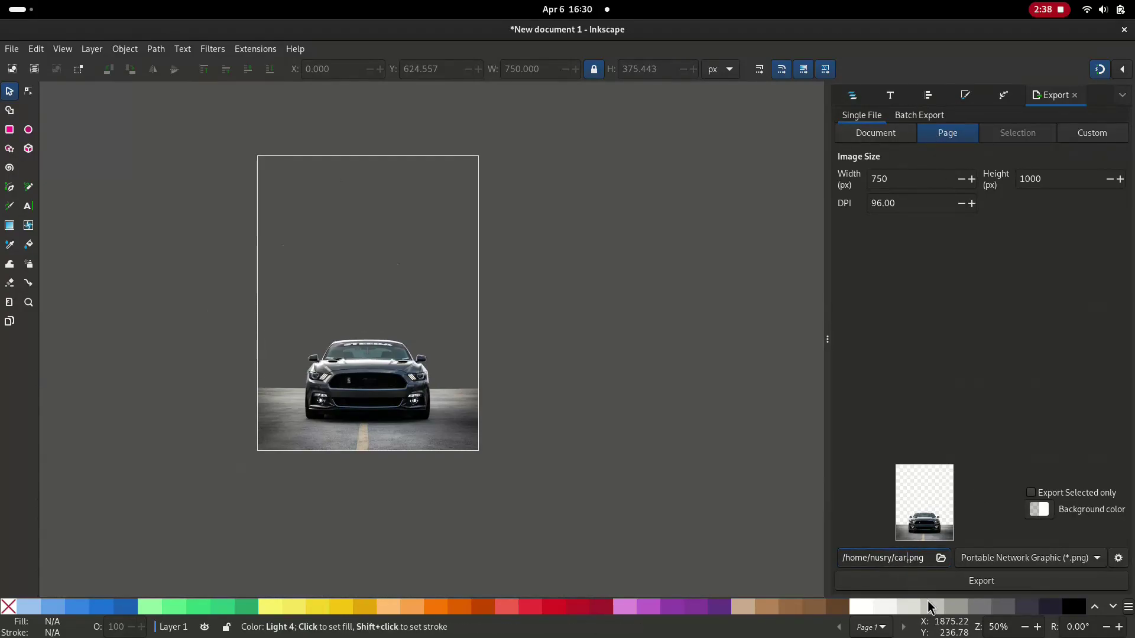
click(917, 585)
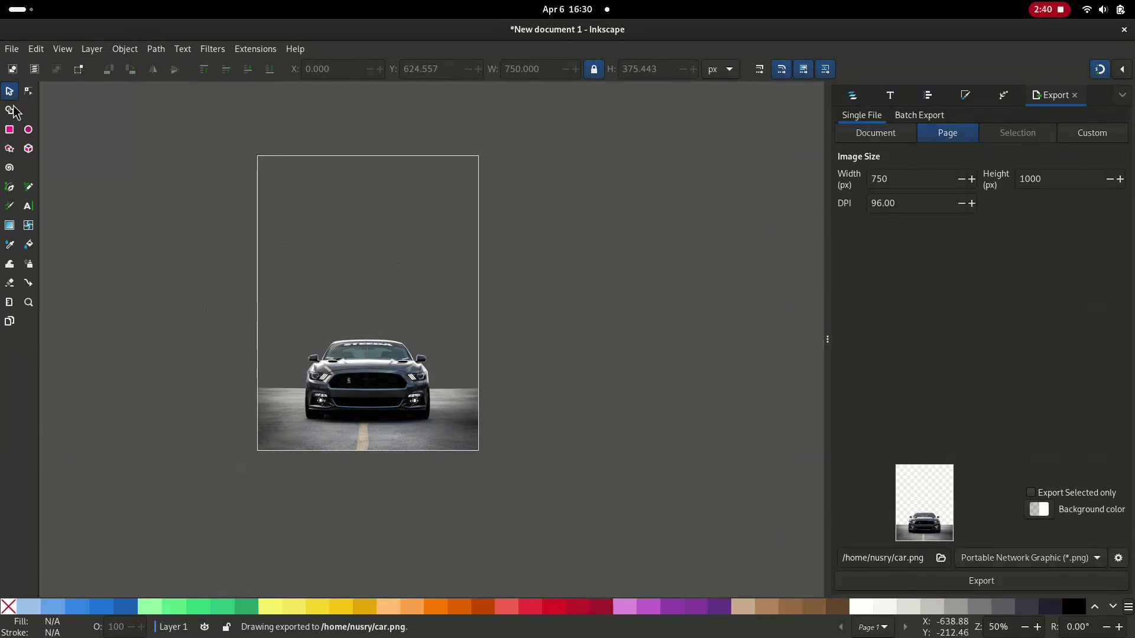
- Draw a page-sized rectangle with 100% opacity and white fill
click(9, 130)
mouse_move(257, 156)
mouse_down()
mouse_move(488, 479)
mouse_move(479, 451)
mouse_up()
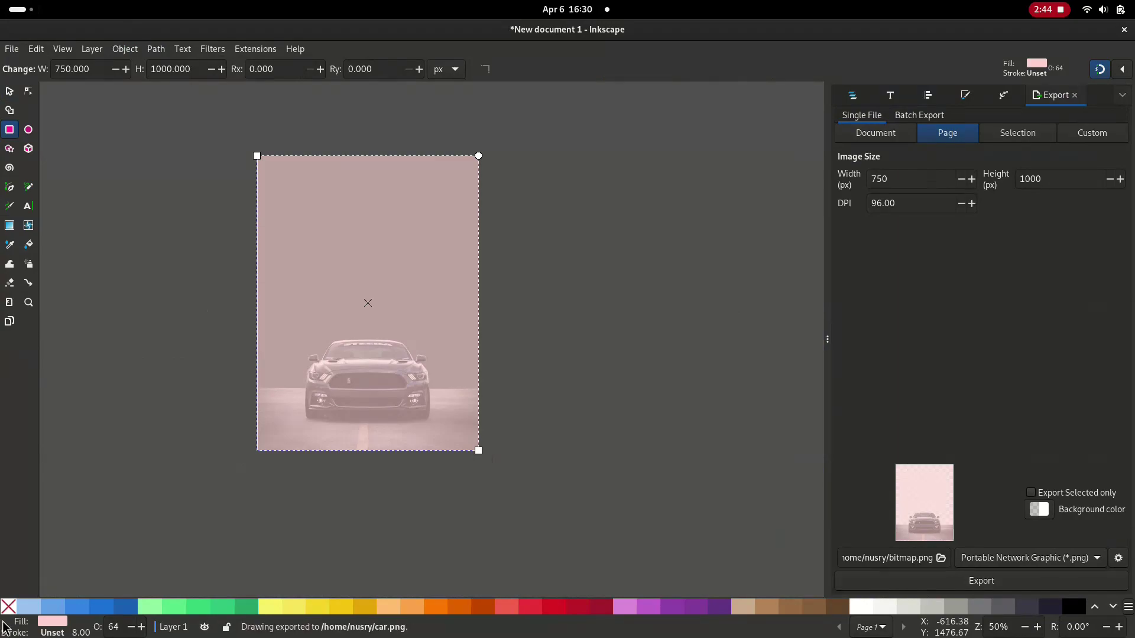
click(48, 624)
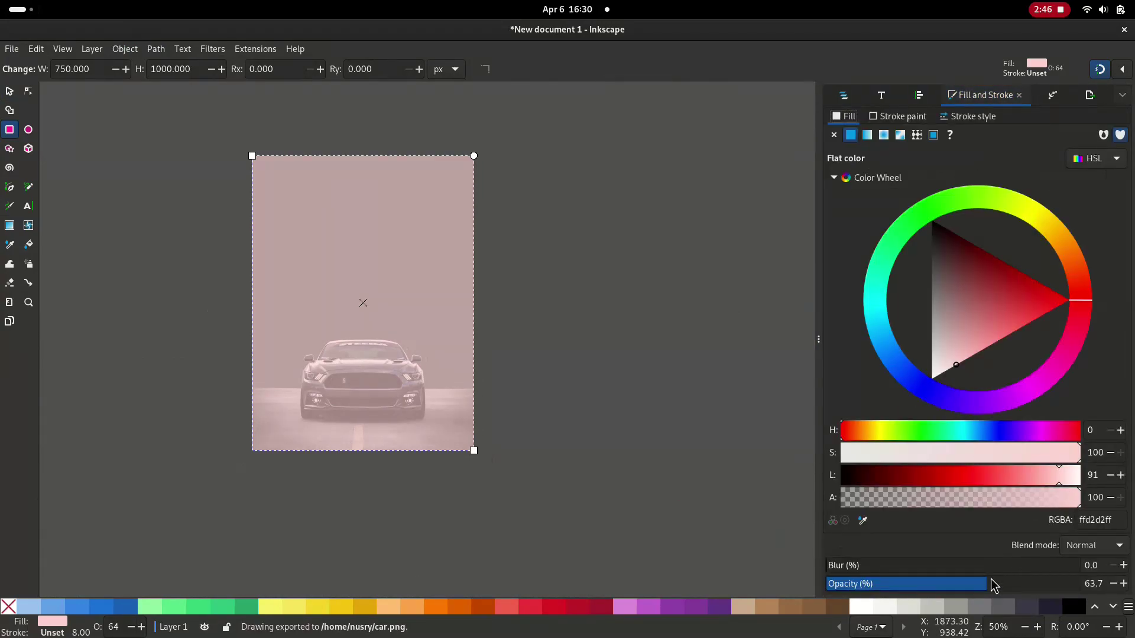
drag(988, 589, 1084, 589)
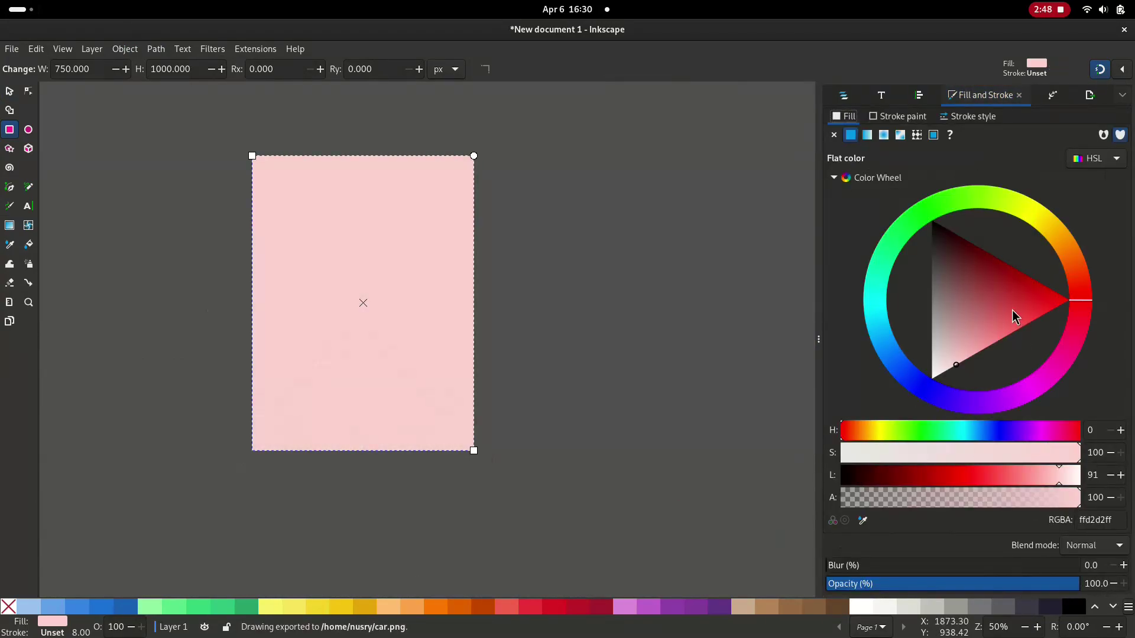
click(861, 607)
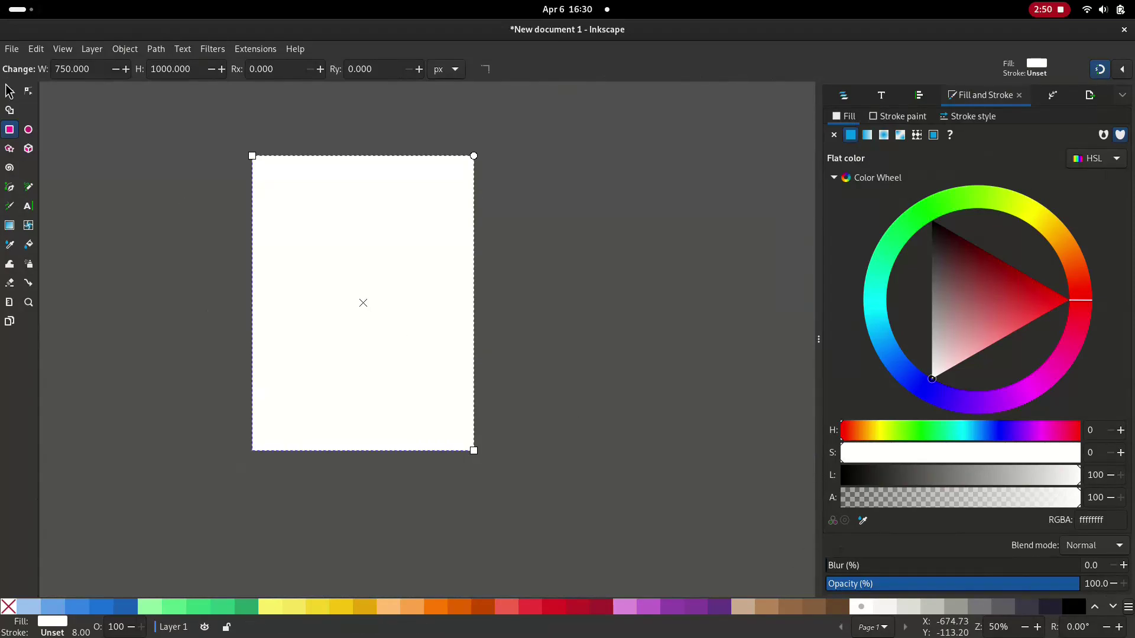
- Lower the white rectangle to the bottom, behind the car
click(9, 110)
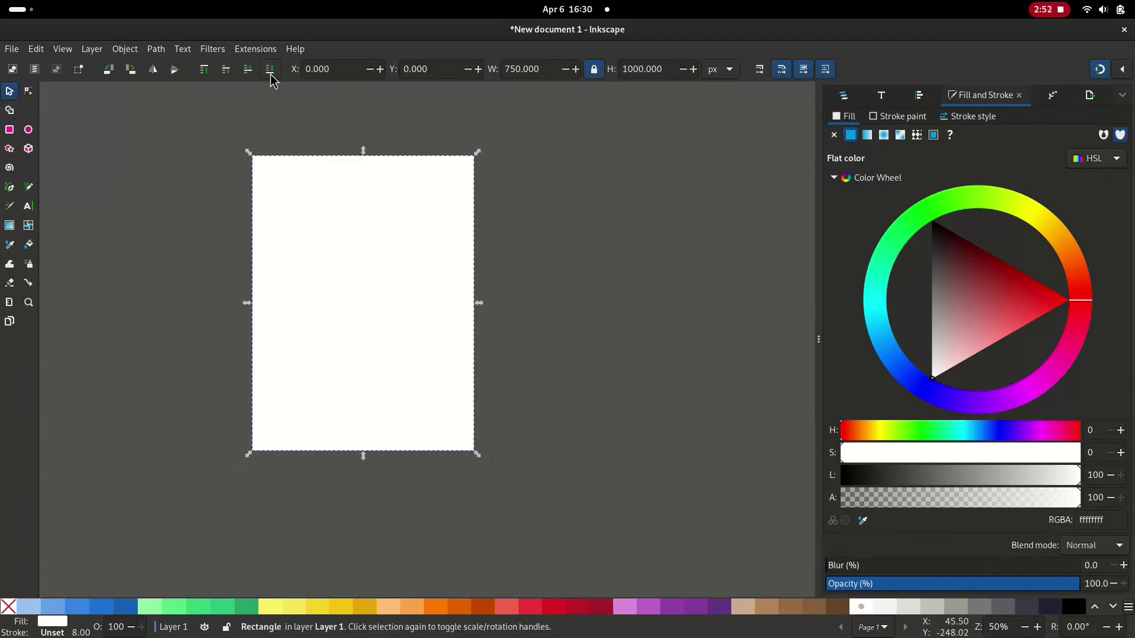
click(270, 70)
key(Escape)
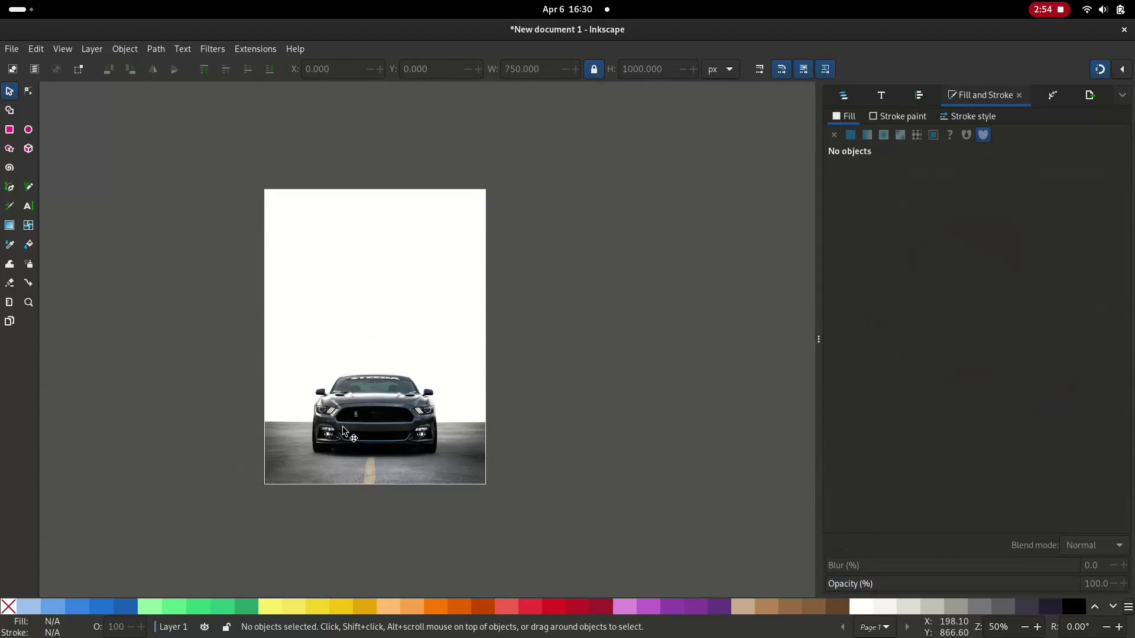
ctrl+scroll(345, 431, up, 1)
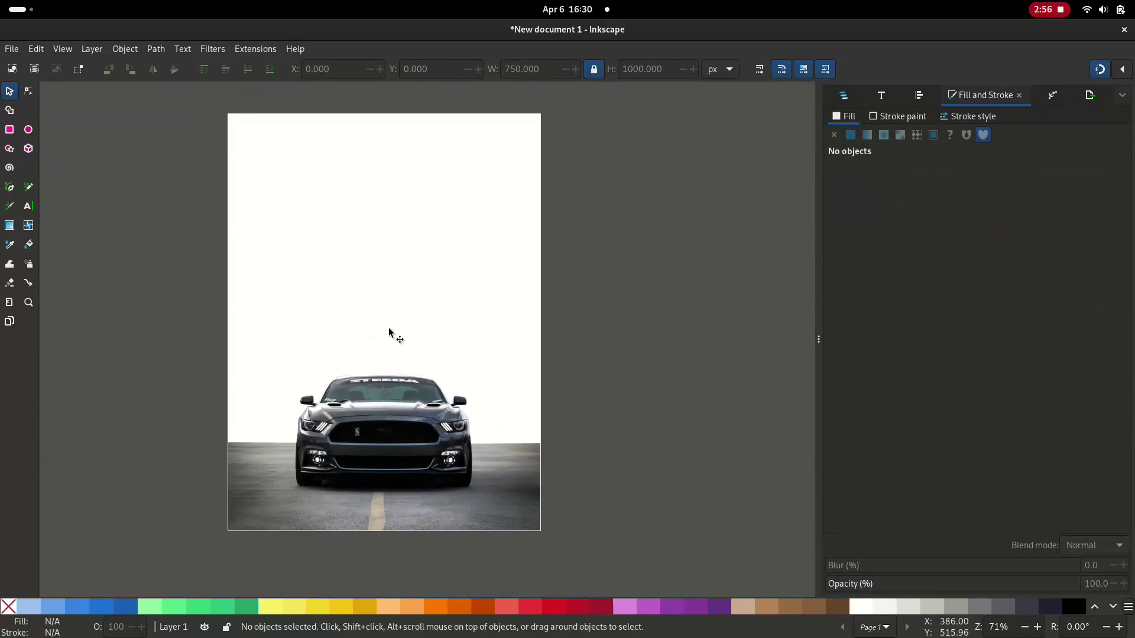
- Draw a crimson circle over the car and nudge it into place
key(e)
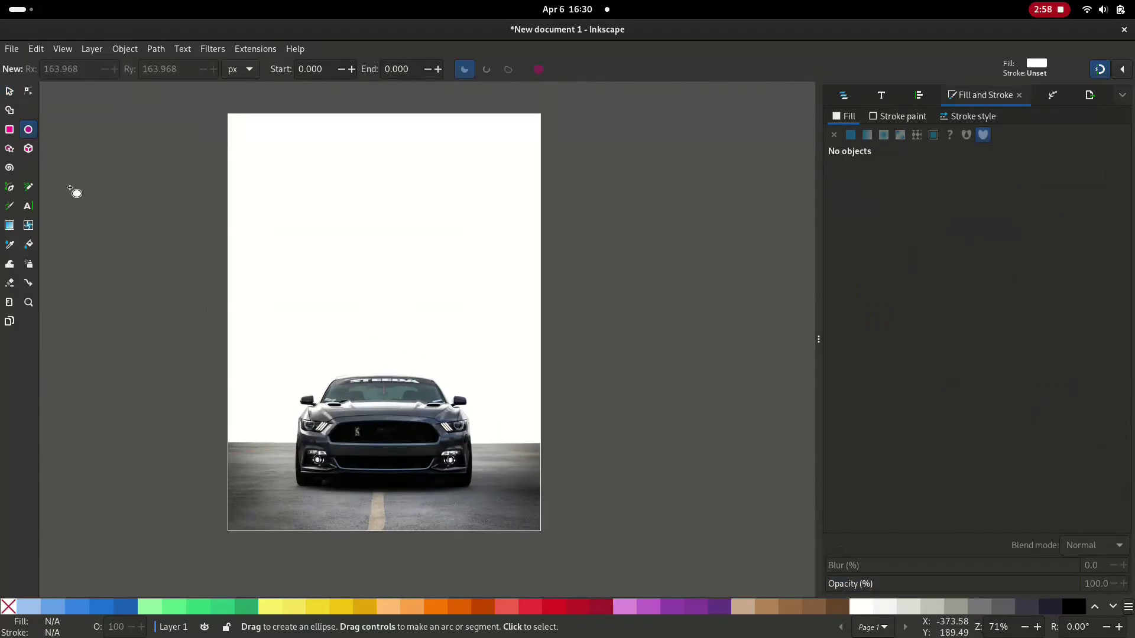
drag(379, 432, 462, 515)
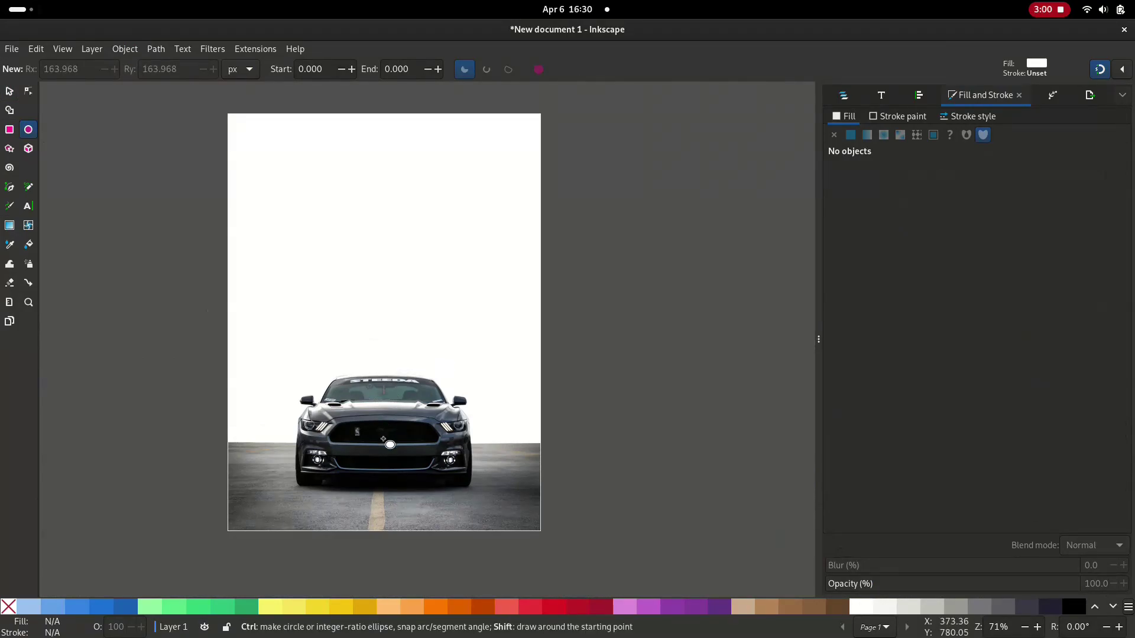
click(587, 609)
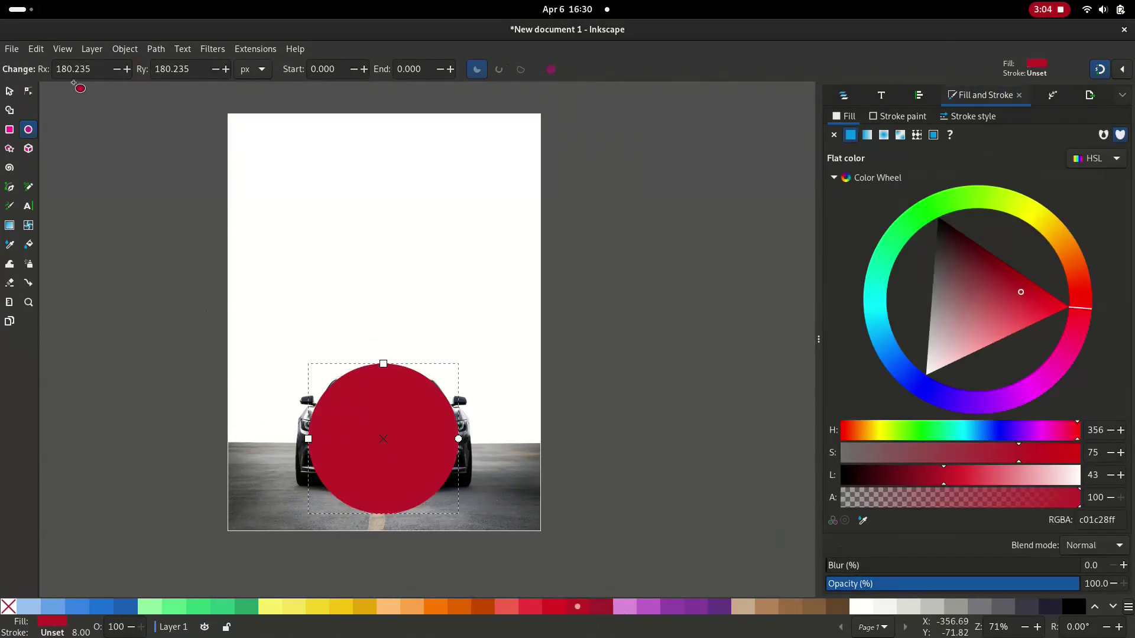
click(8, 91)
drag(417, 460, 407, 451)
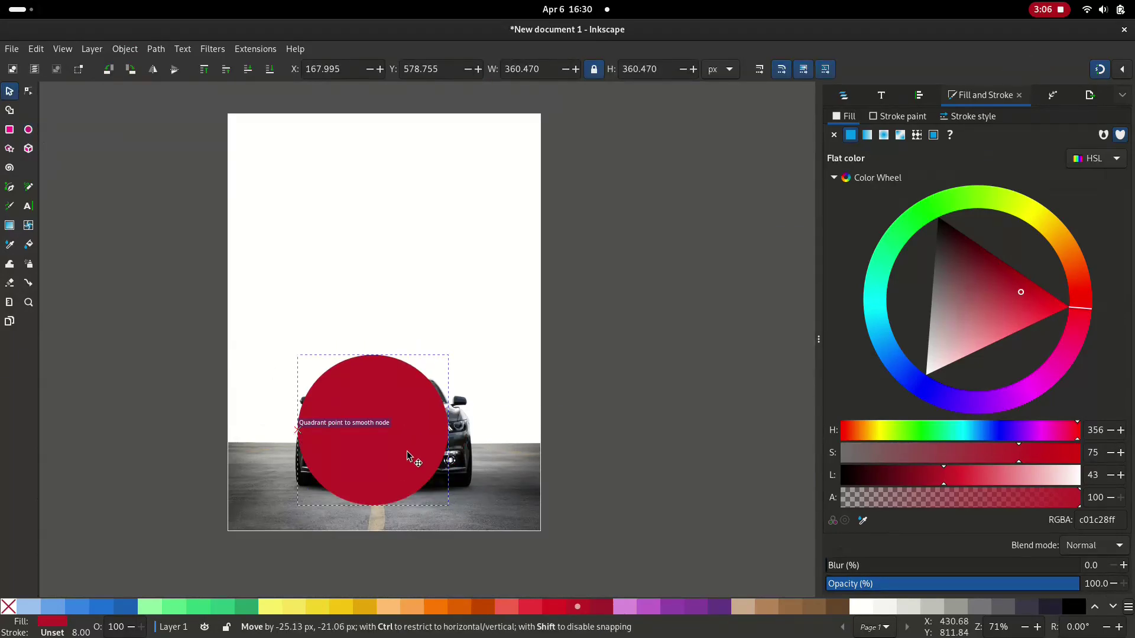
- Centre the circle horizontally on the page using Align and Distribute
shift+click(474, 300)
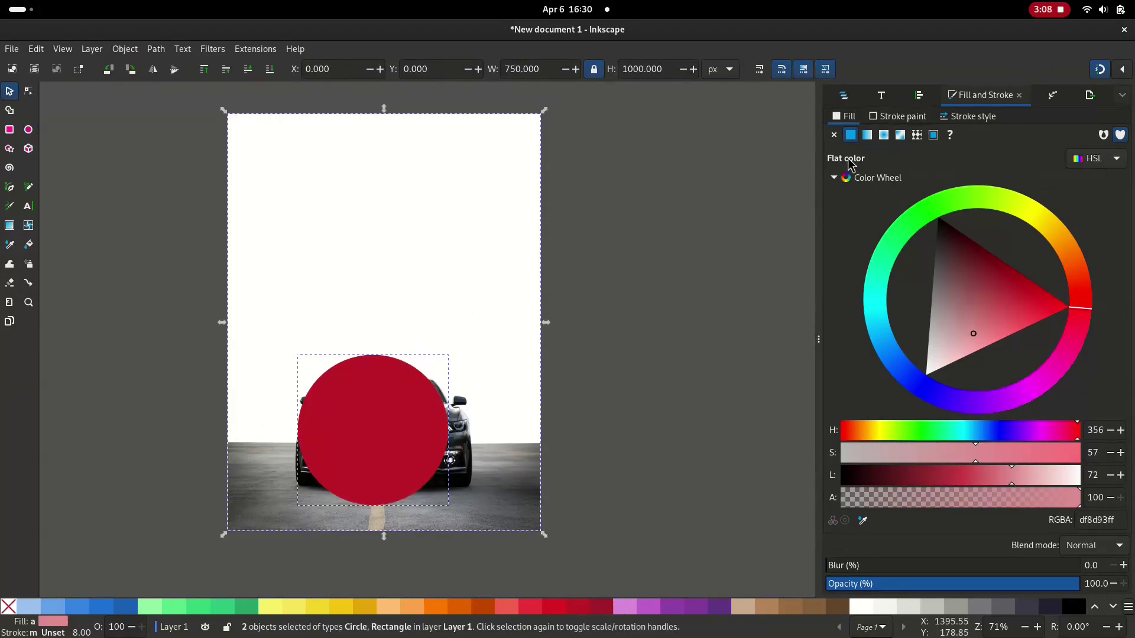
click(917, 96)
click(860, 227)
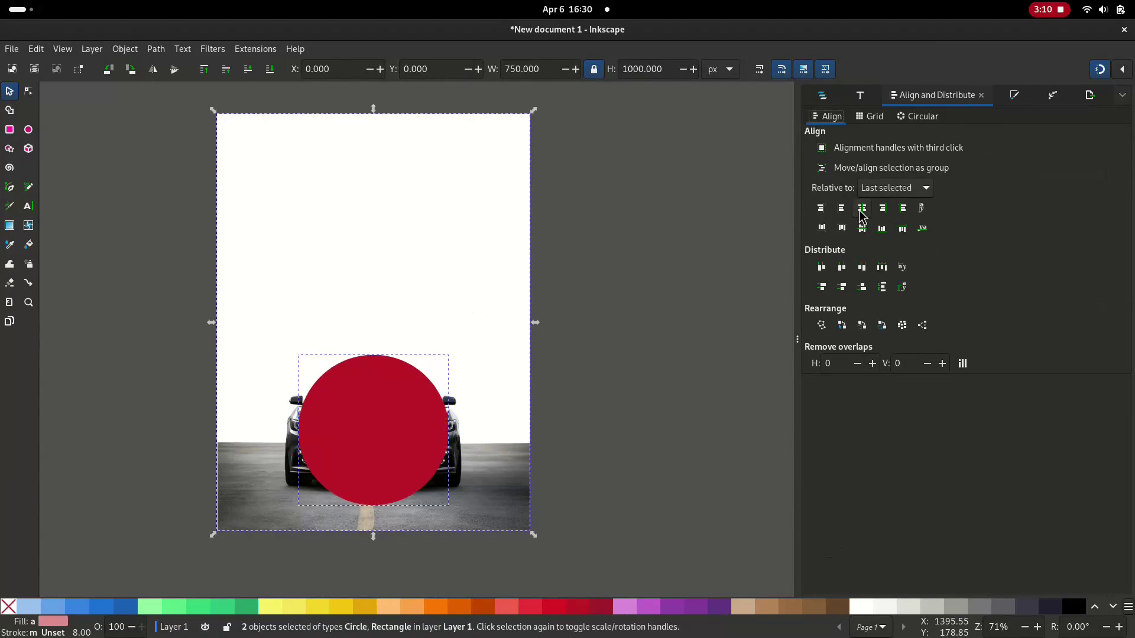
click(630, 348)
- Enlarge the circle around the car and send it behind the car
click(398, 473)
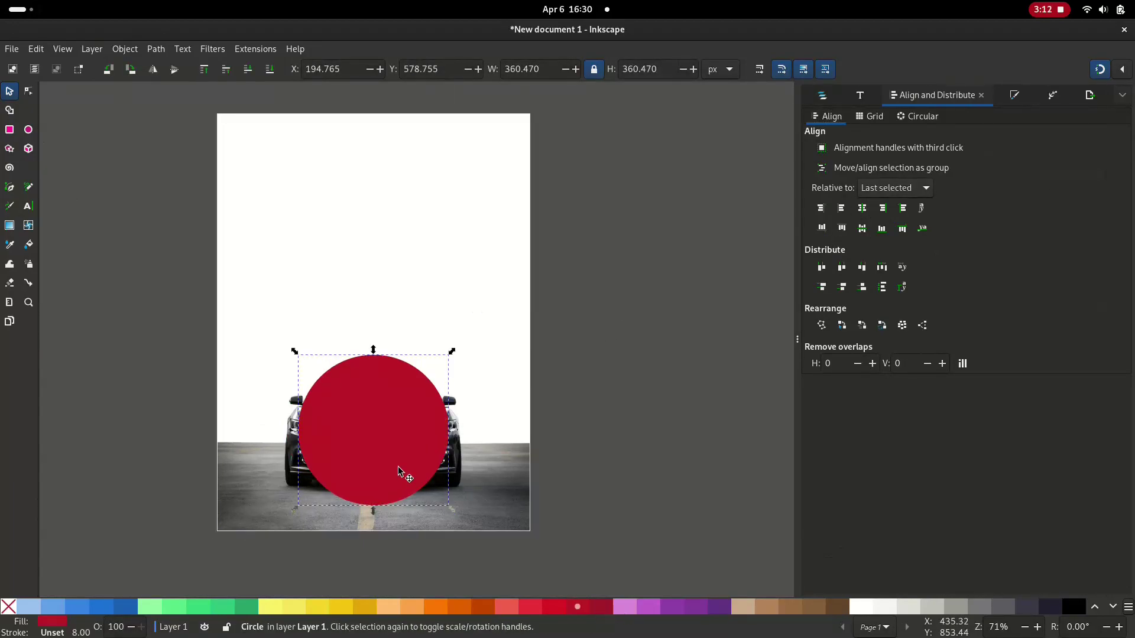
drag(472, 333, 472, 329)
click(248, 69)
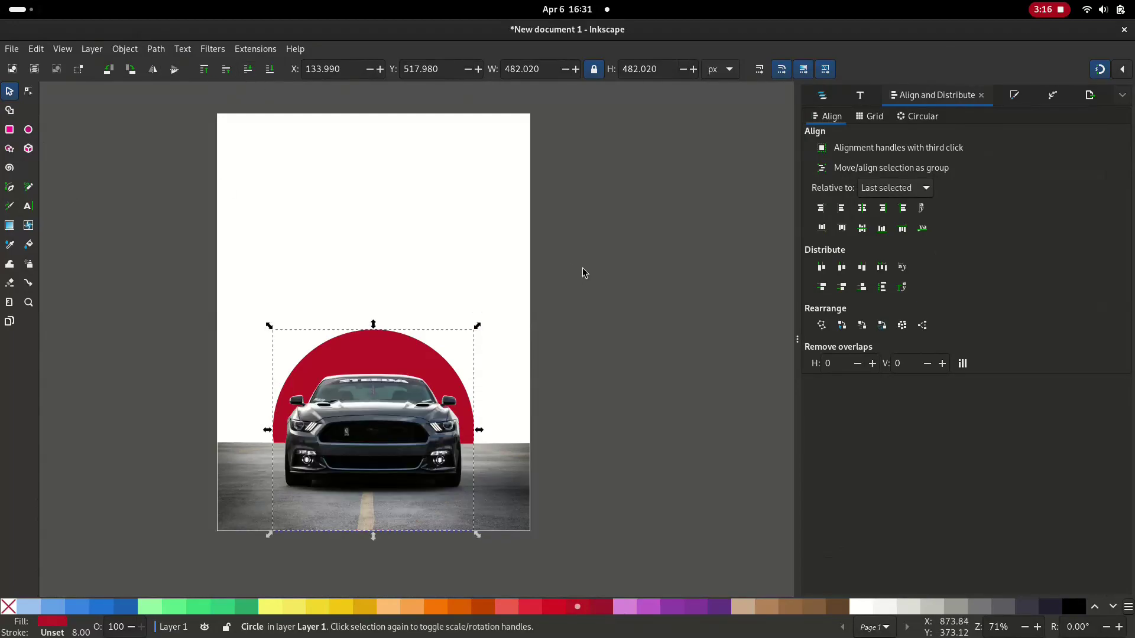
- Move the repeated MUSTANG text line left and up
click(557, 329)
scroll(417, 388, up, 1)
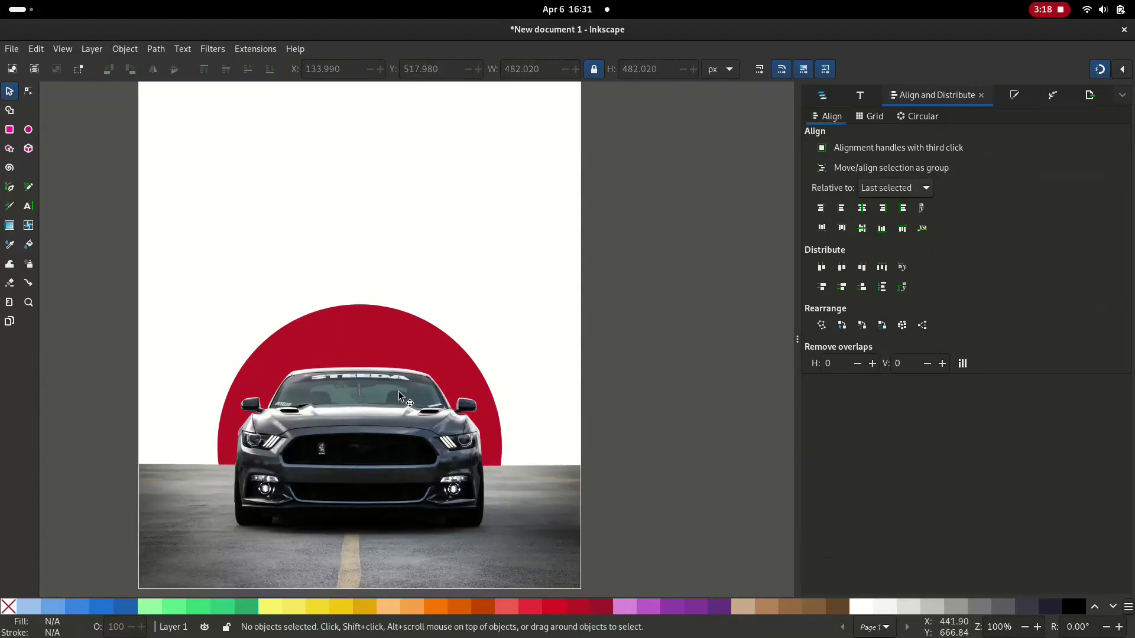
key(t)
scroll(709, 322, right, 4)
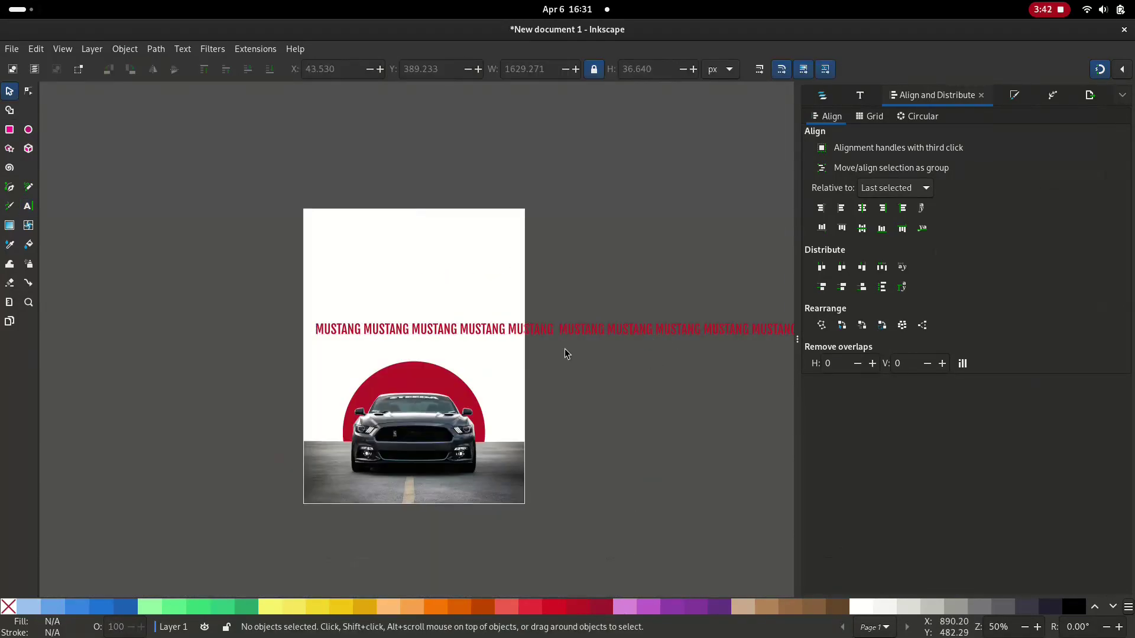
mouse_move(543, 334)
mouse_down()
mouse_move(443, 317)
mouse_move(447, 339)
mouse_up()
- Duplicate the MUSTANG line and replace the copy's text with repeated RACING
key(ctrl+d)
double_click(446, 342)
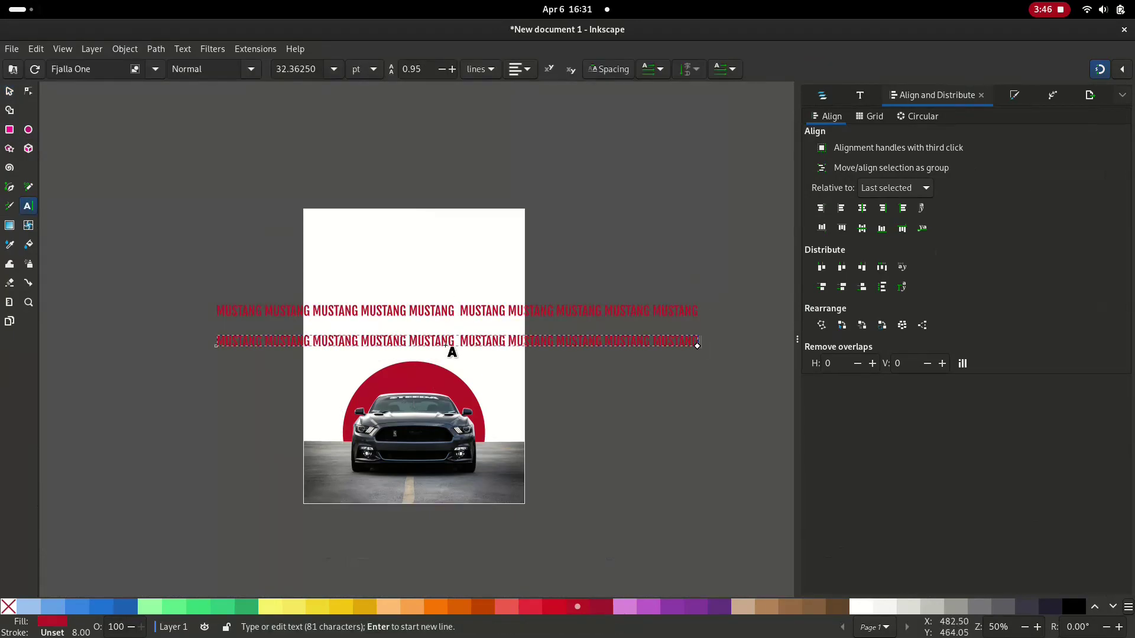
key(ctrl+a)
key(BackSpace)
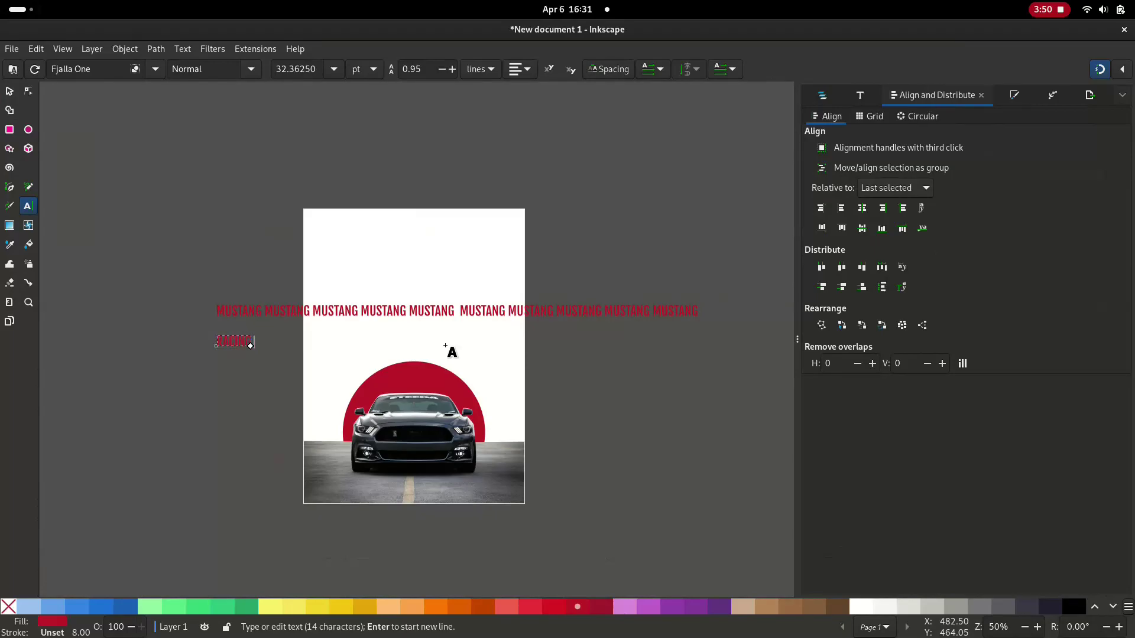
key(ctrl+v)
key(ctrl+v)
key(ctrl+v)
key(ctrl+v)
key(ctrl+v)
key(ctrl+v)
key(ctrl+v)
key(ctrl+v)
key(ctrl+v)
key(ctrl+v)
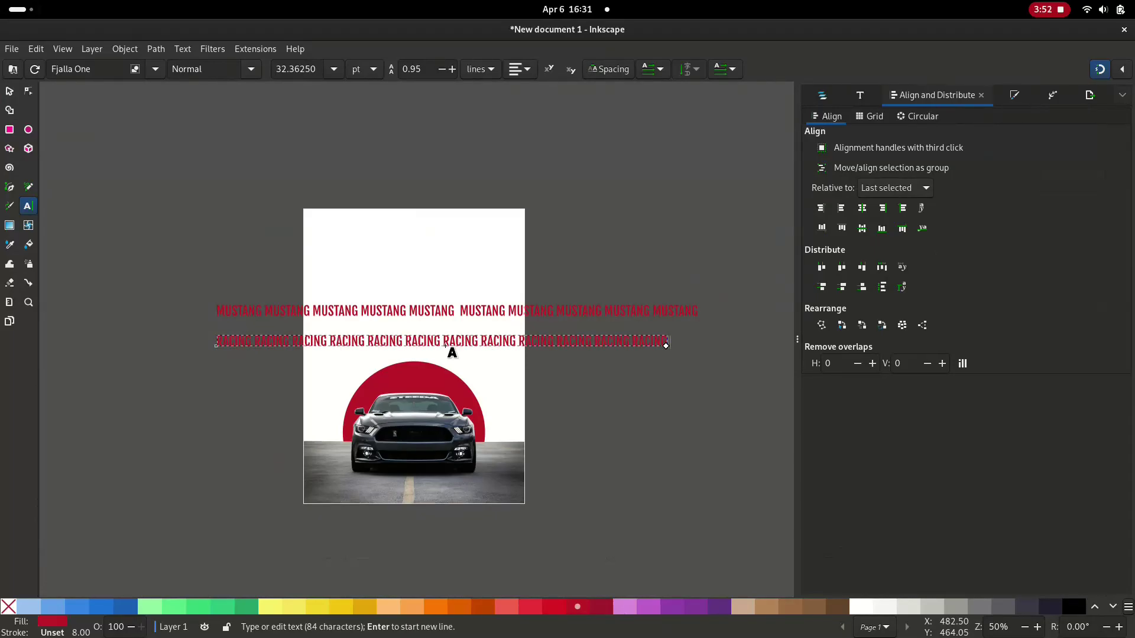
key(Escape)
key(s)
- Try stretching the RACING line wider, undo it, and reselect the MUSTANG line
click(447, 344)
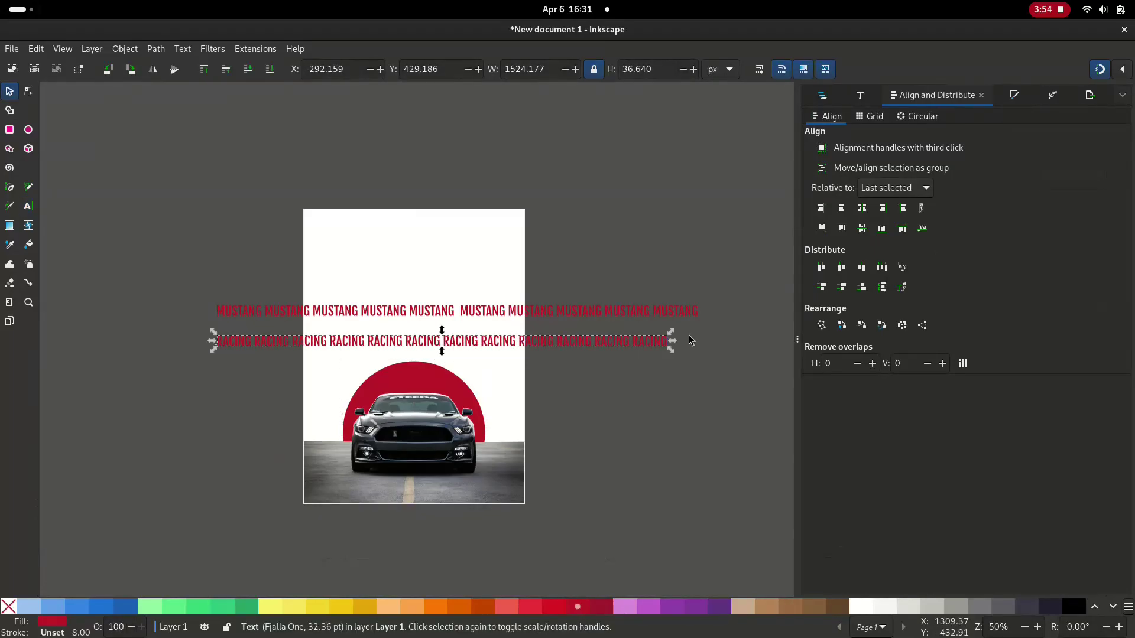
mouse_move(671, 336)
mouse_down()
mouse_move(706, 328)
mouse_move(744, 290)
mouse_up()
key(ctrl+z)
click(676, 313)
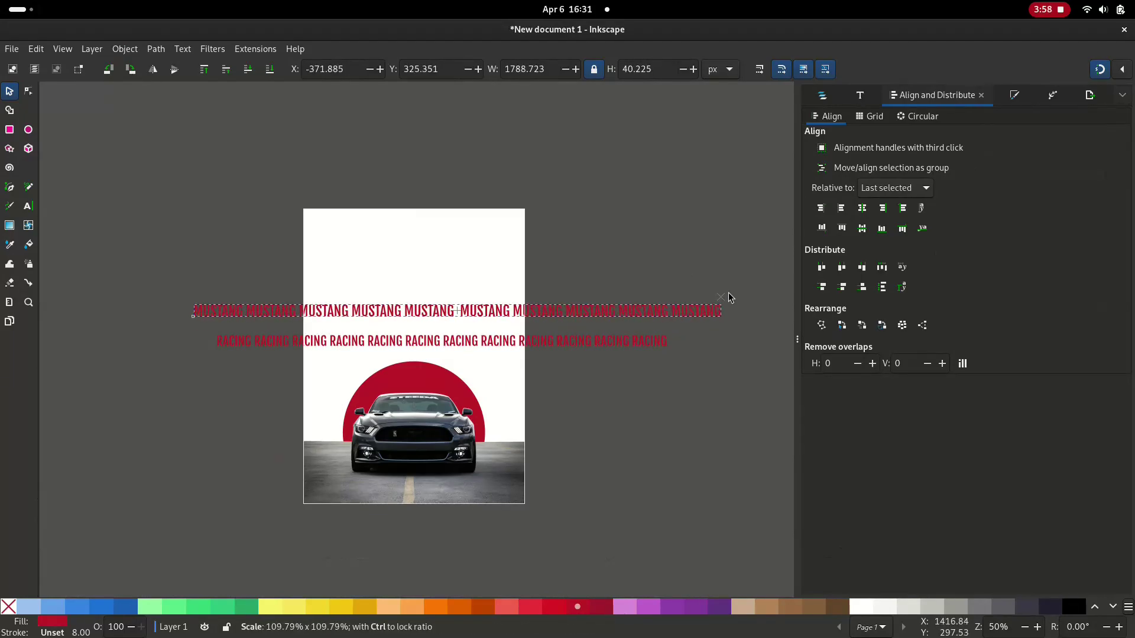
ctrl+scroll(447, 408, up, 1)
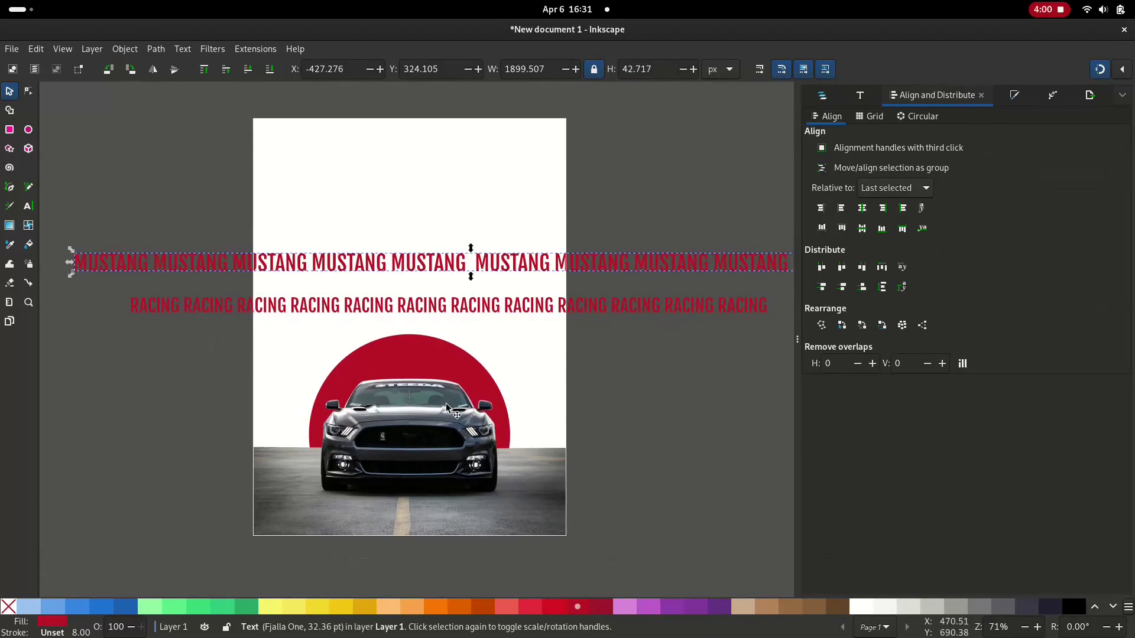
click(408, 357)
- Place an enlarged copy of the circle over the car at 67% opacity
key(Home)
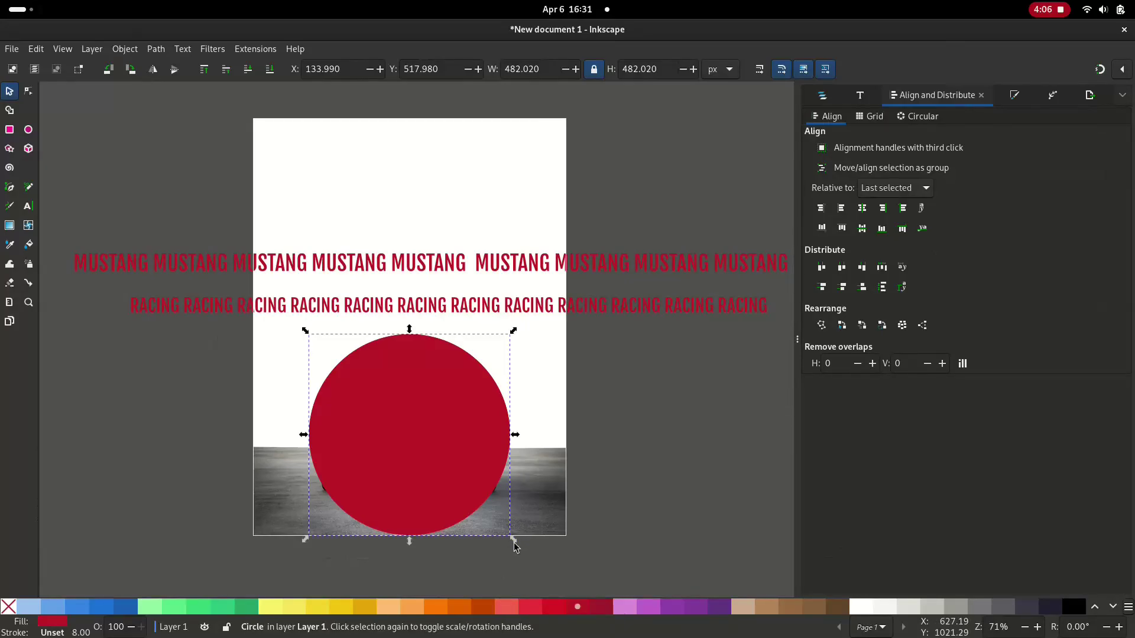
drag(513, 540, 522, 550)
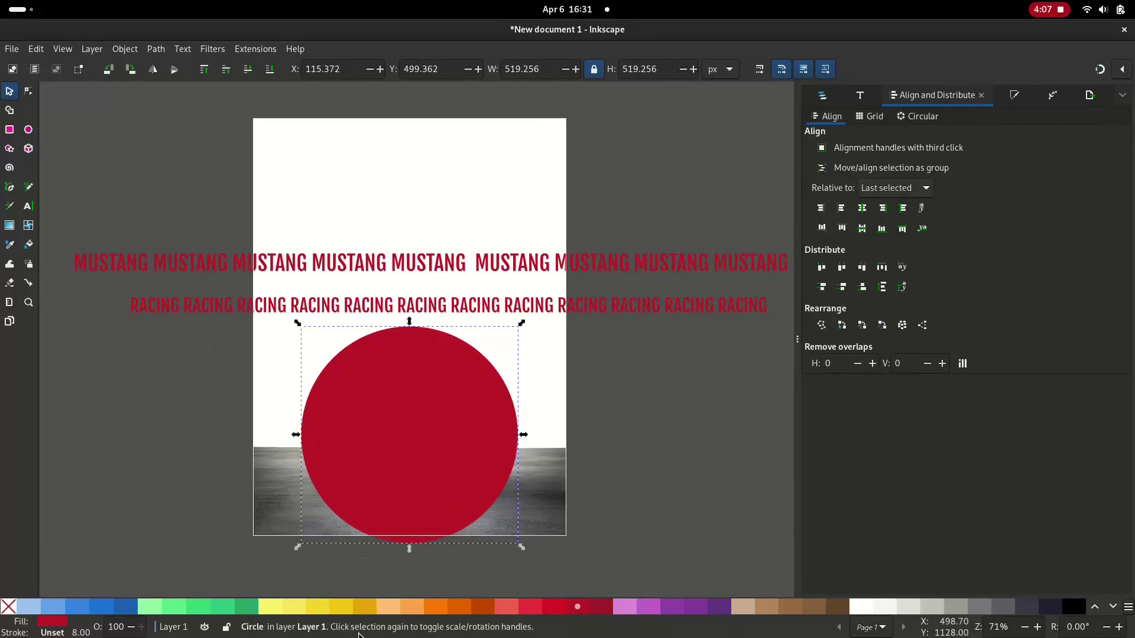
click(49, 623)
click(988, 586)
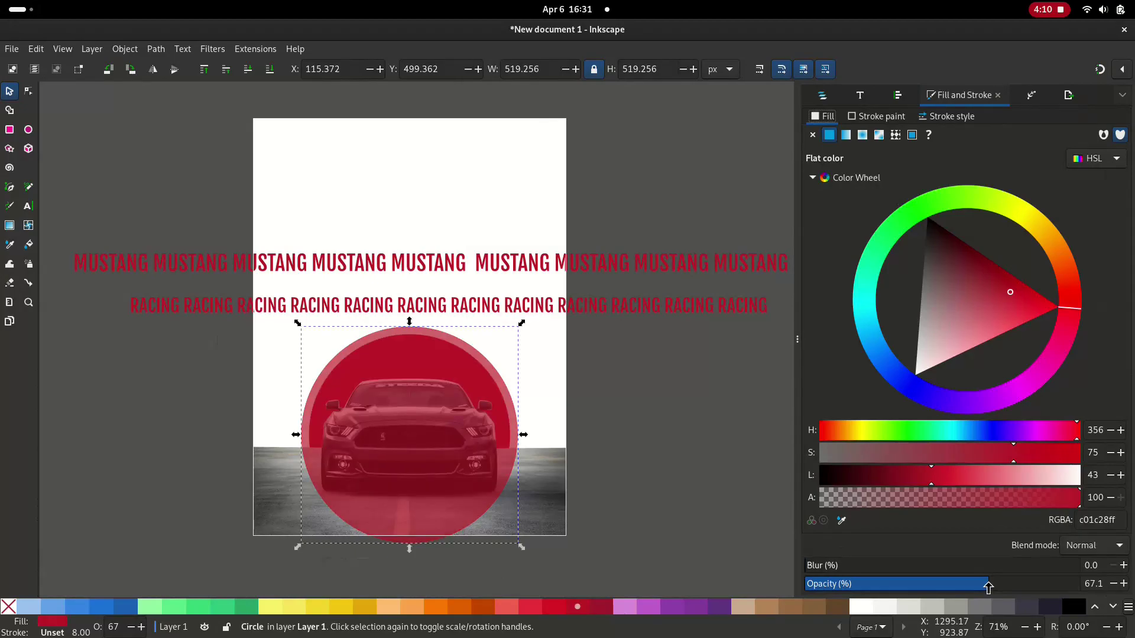
- Change the circle copy's colour to yellow and shrink it slightly
drag(1051, 241, 1026, 218)
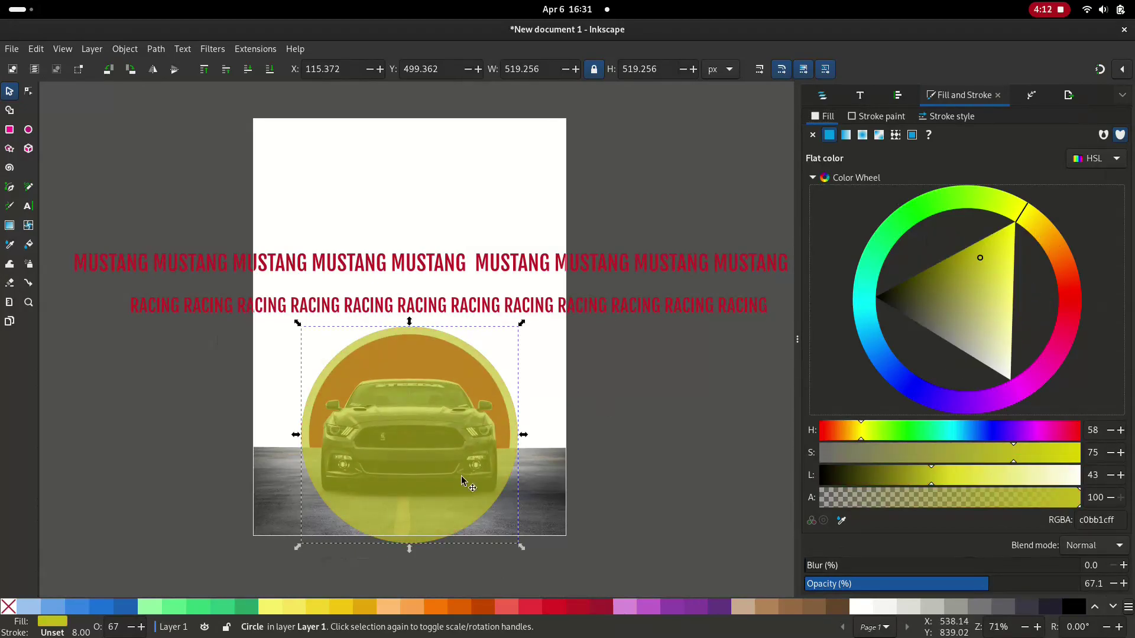
click(449, 496)
click(464, 527)
drag(521, 547, 518, 544)
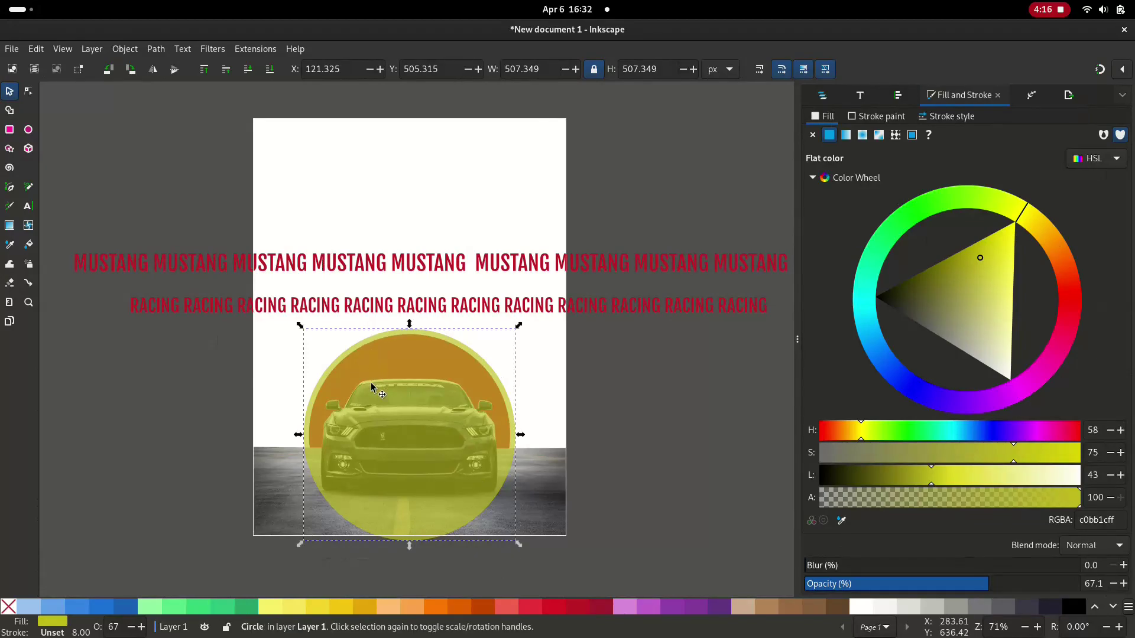
- Put the RACING text on the yellow circle's path
shift+click(349, 312)
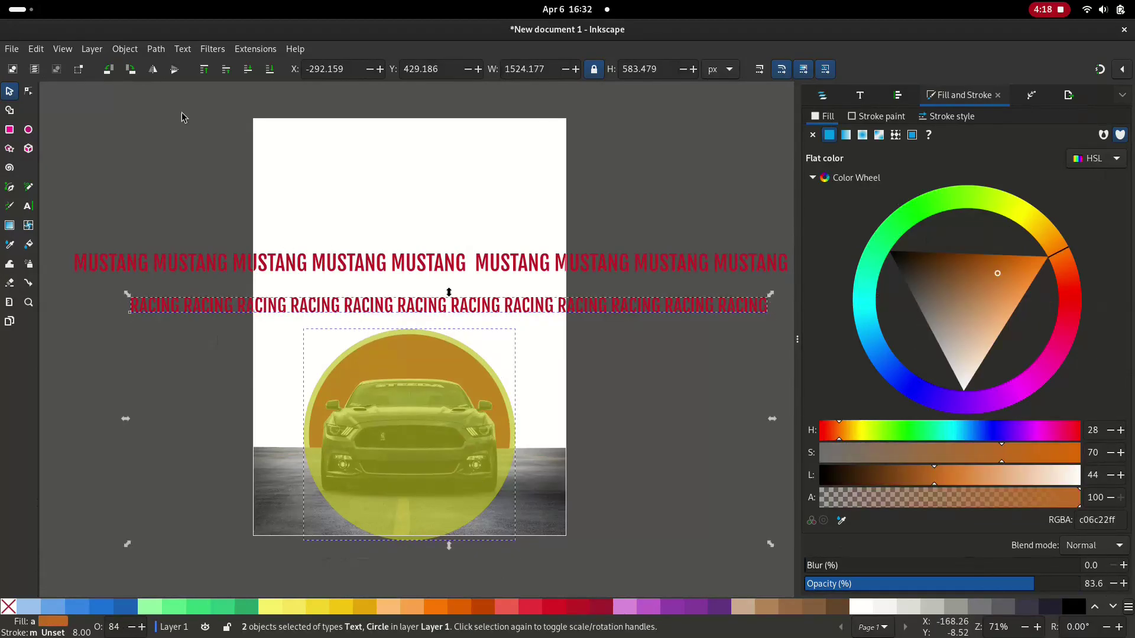
click(187, 54)
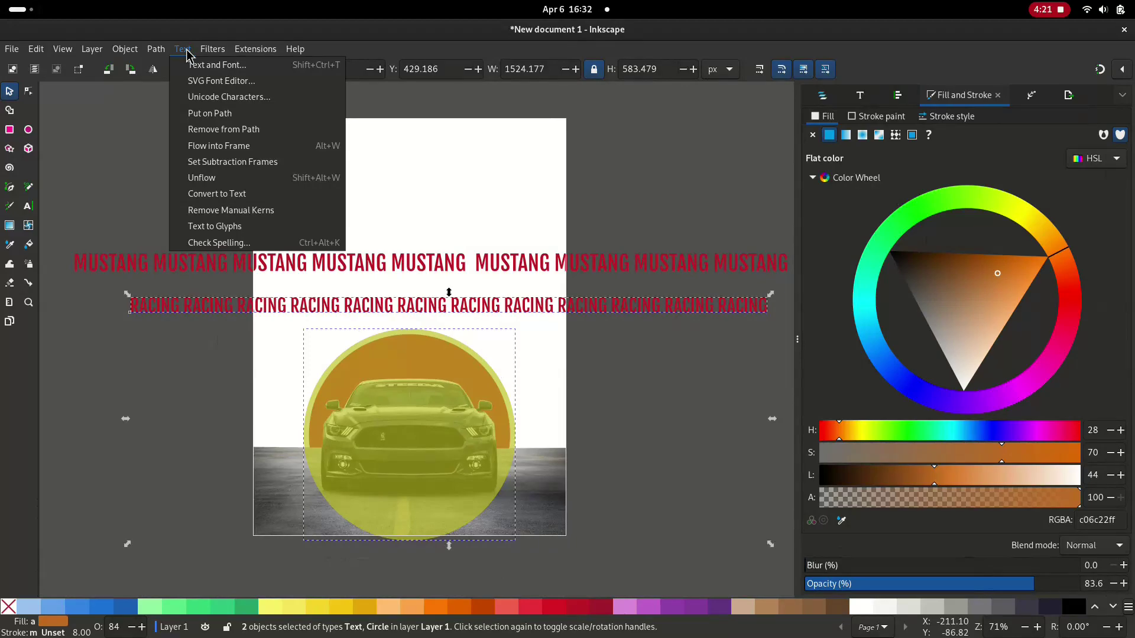
click(203, 113)
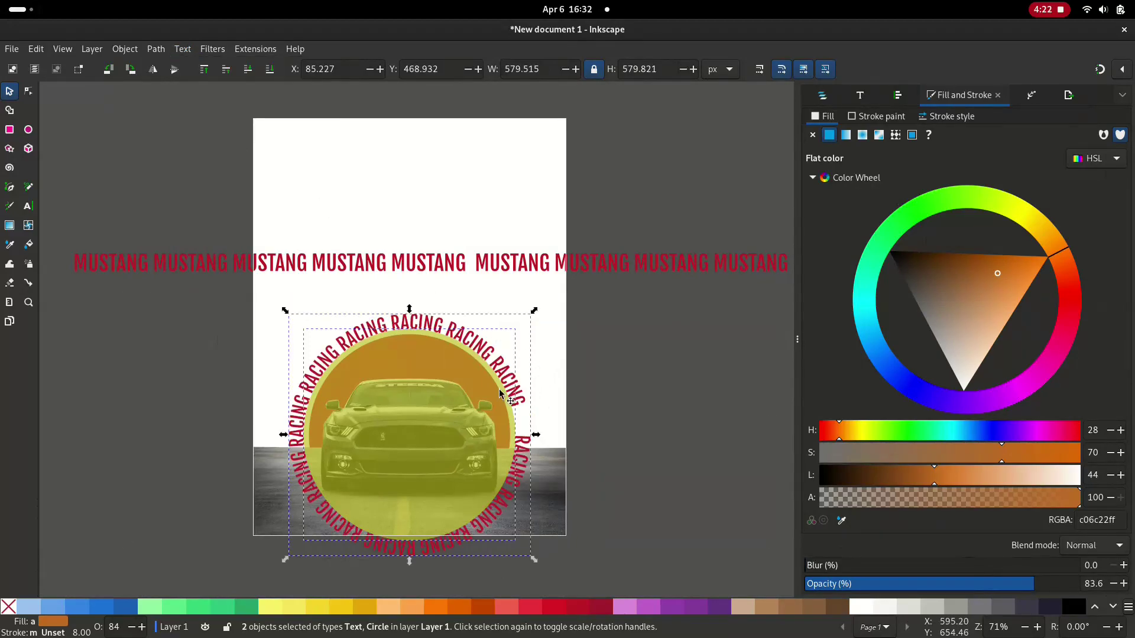
- Rotate the circle so the RACING text ring turns into position
click(644, 408)
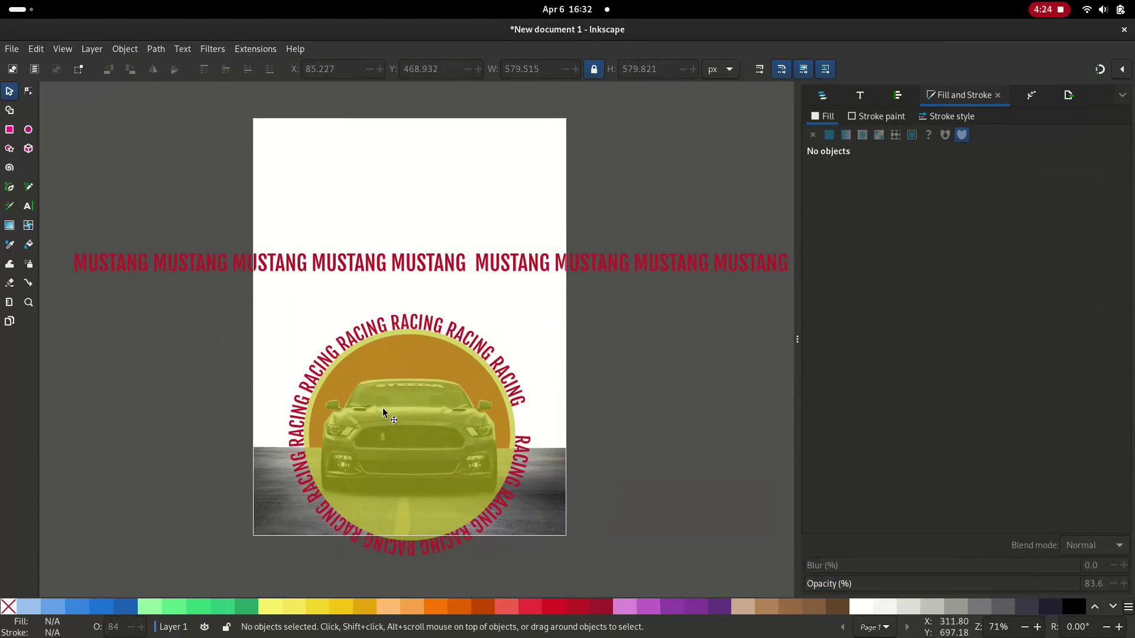
click(382, 408)
click(421, 402)
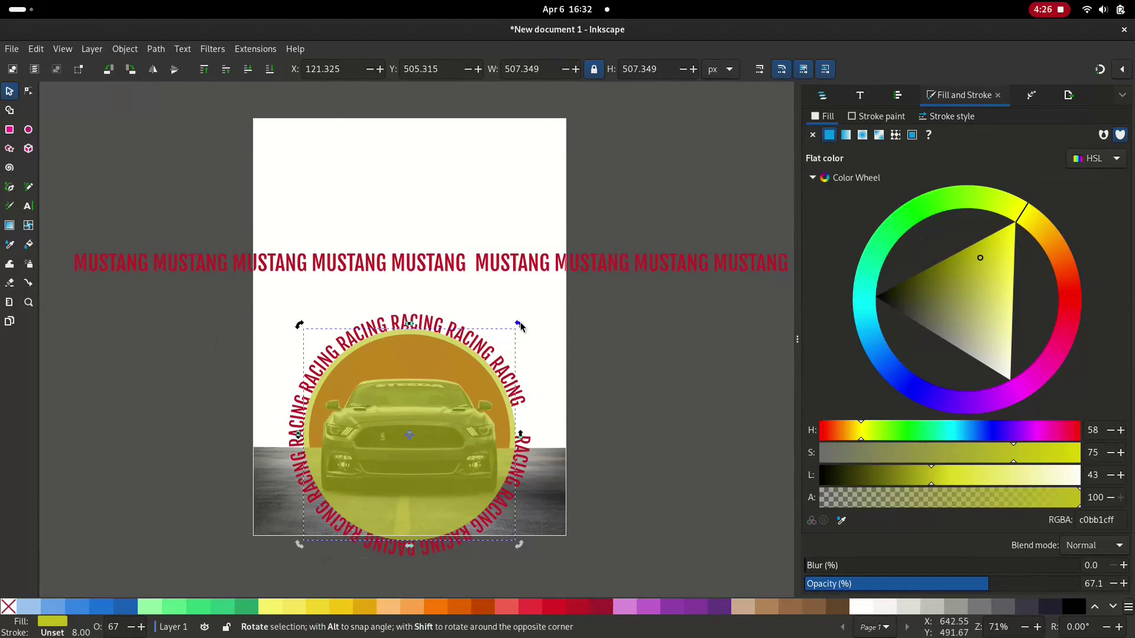
drag(518, 325, 497, 564)
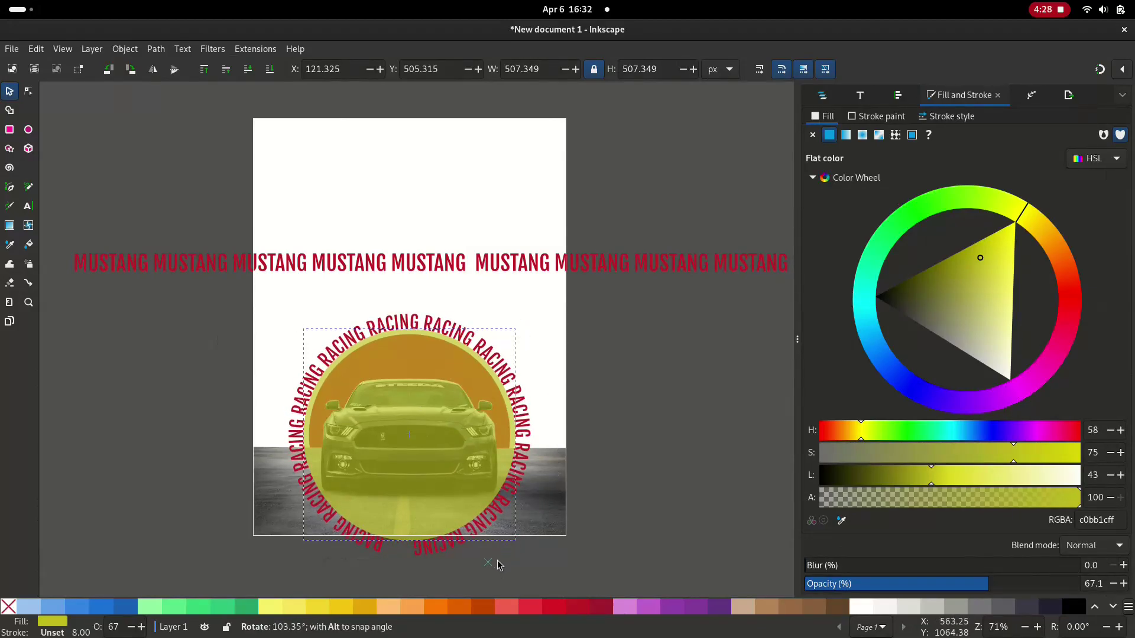
drag(497, 564, 502, 546)
- Enlarge the yellow circle to about 601 px around the RACING ring
click(668, 409)
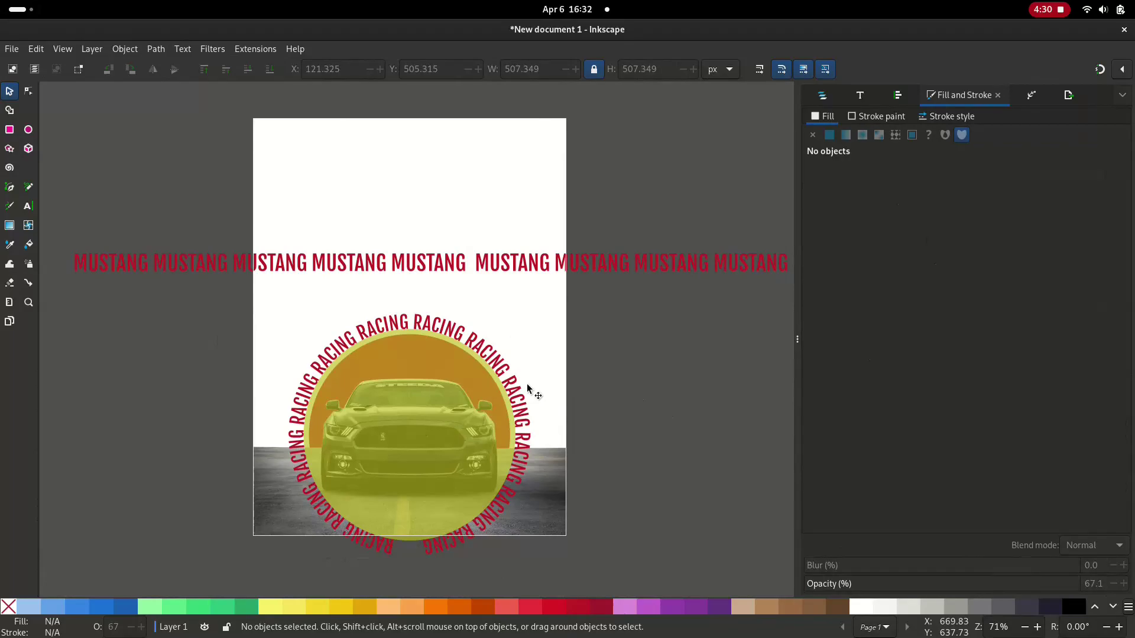
click(439, 405)
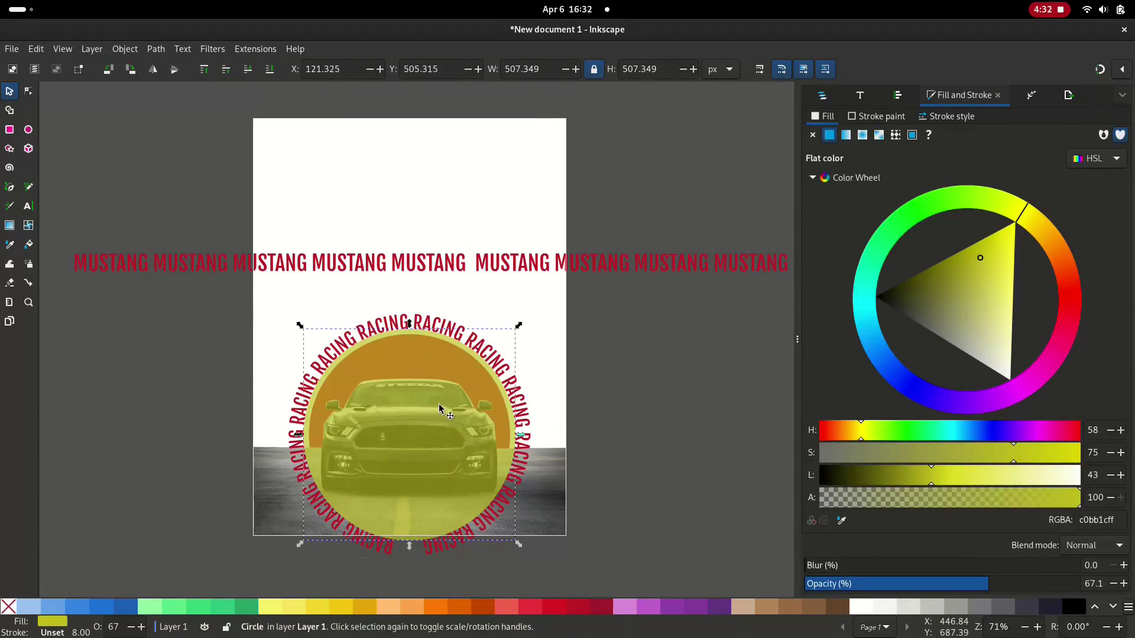
drag(519, 544, 538, 565)
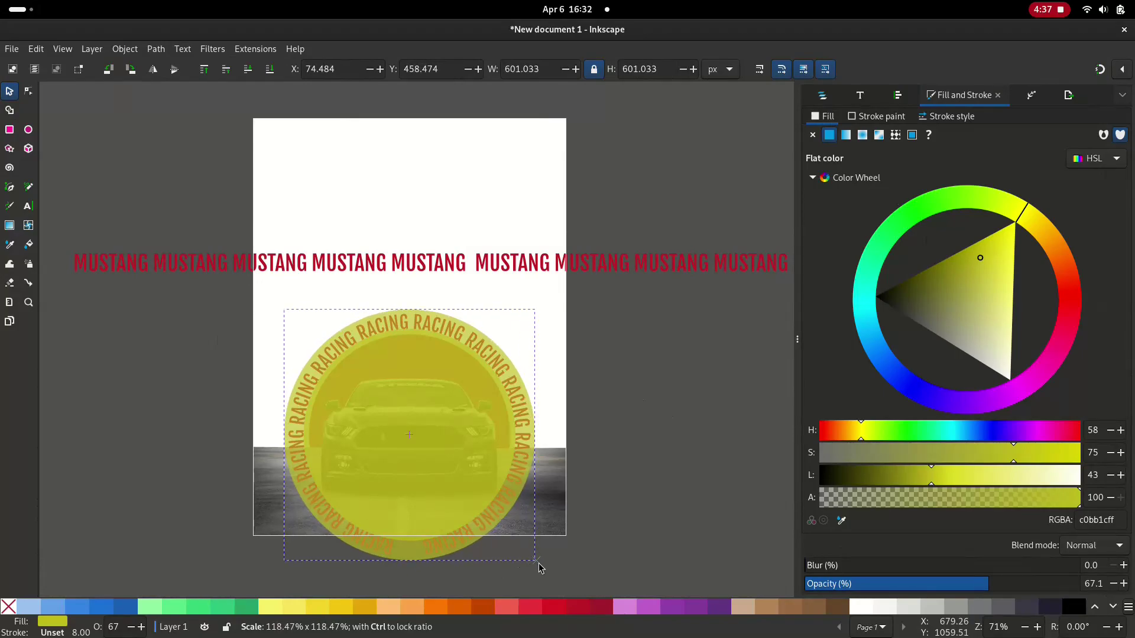
drag(537, 565, 538, 563)
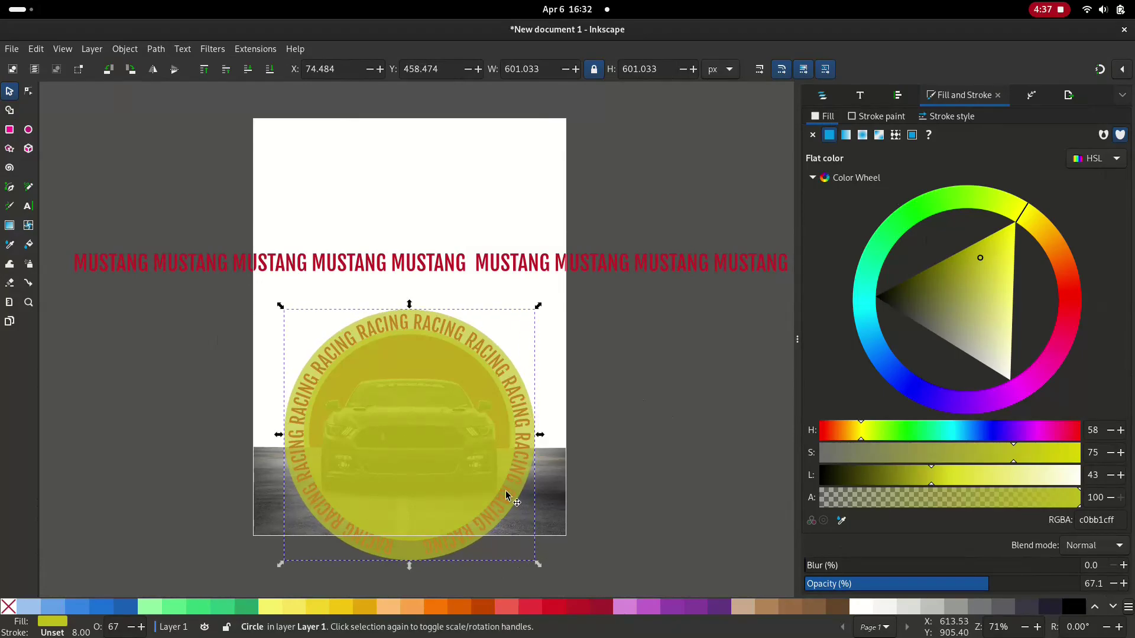
- Put the MUSTANG text on the enlarged circle and convert the ring to a path
shift+click(359, 267)
click(182, 48)
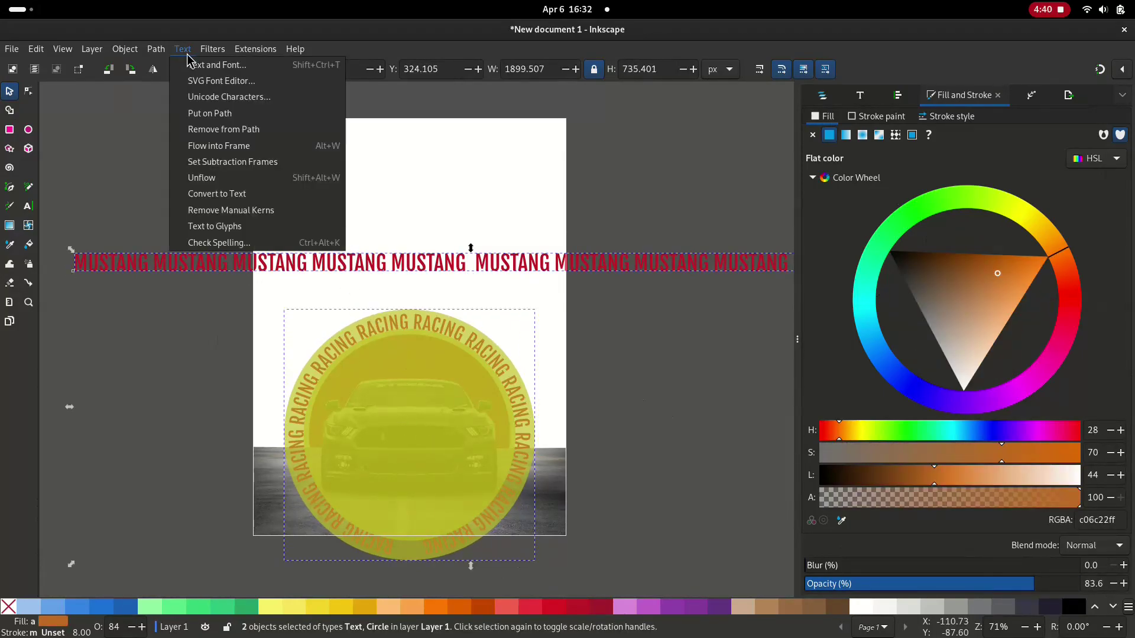
click(192, 111)
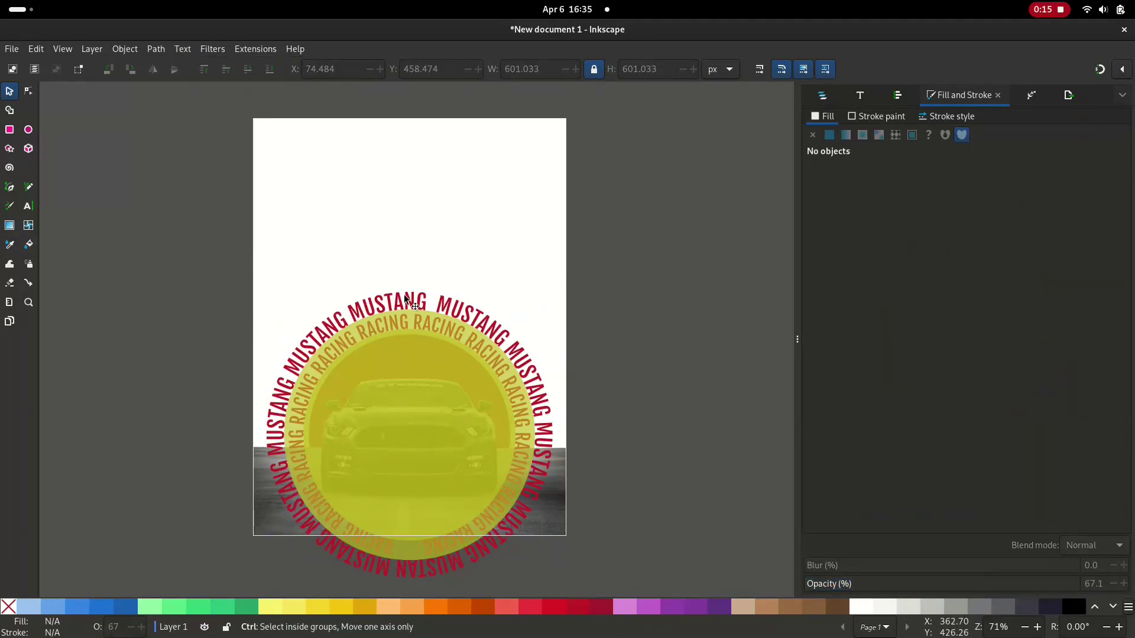
click(406, 301)
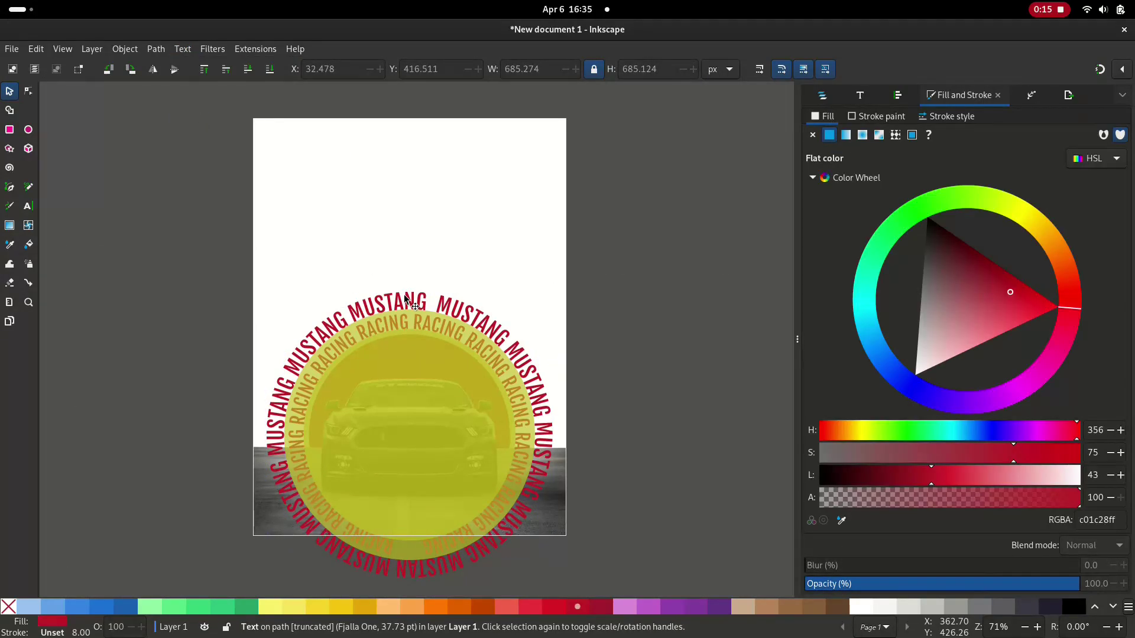
click(156, 48)
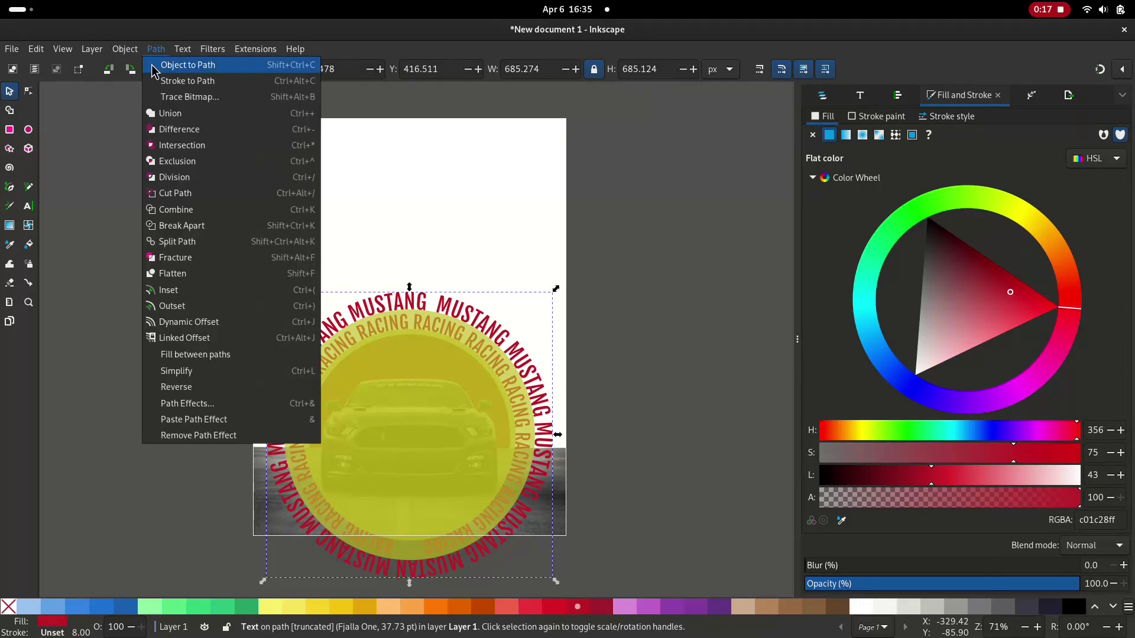
click(161, 65)
- Delete both yellow guide circles to reveal the car
click(418, 435)
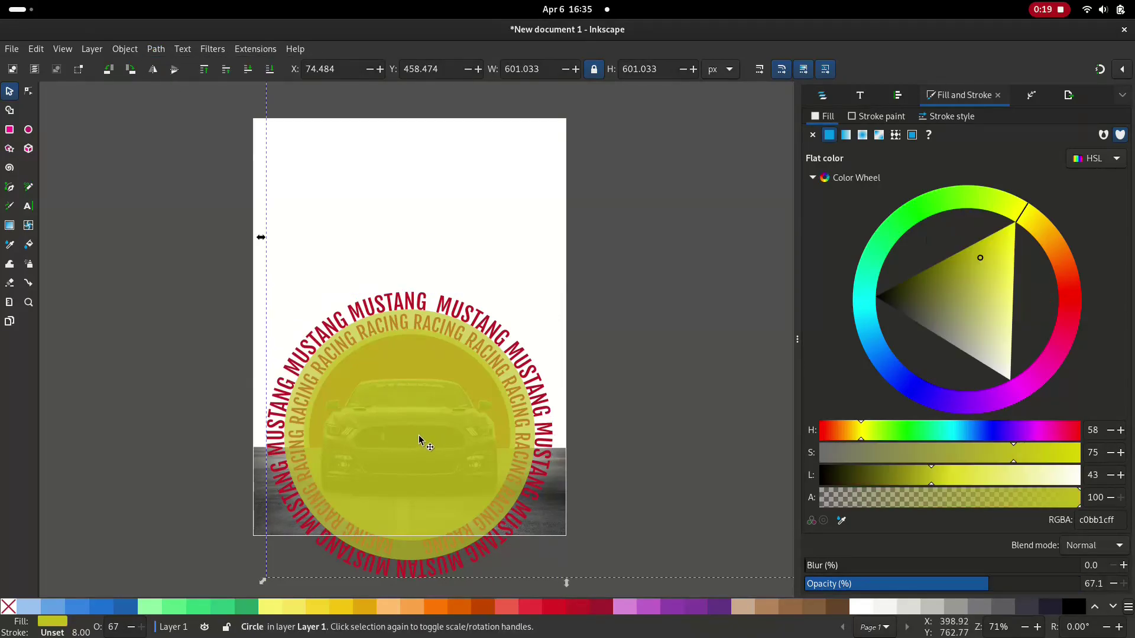
key(Delete)
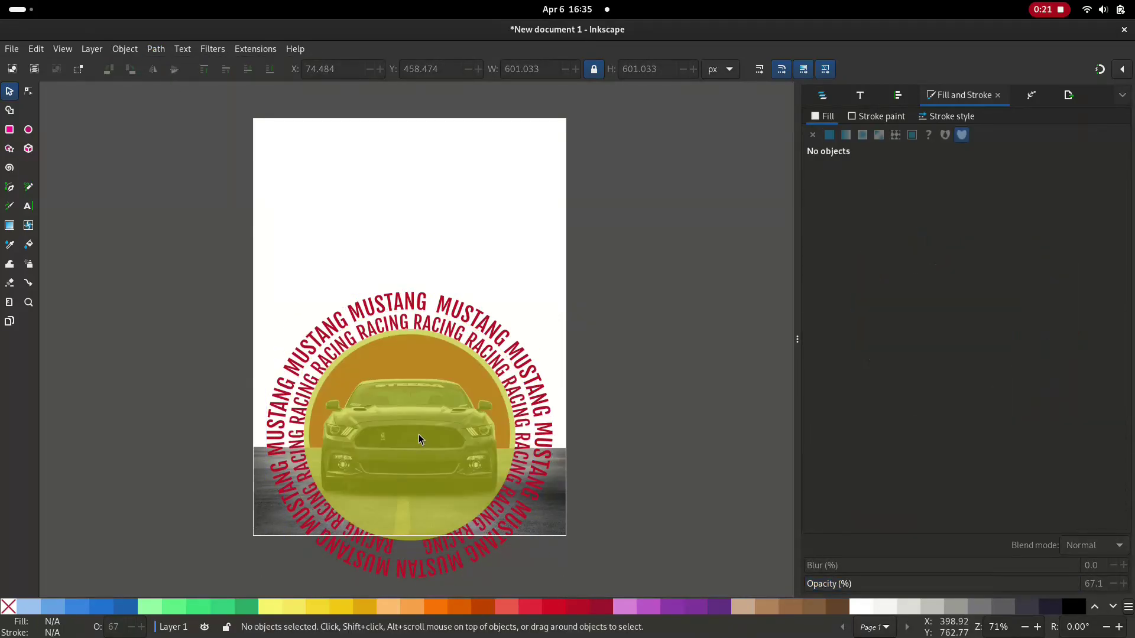
click(362, 367)
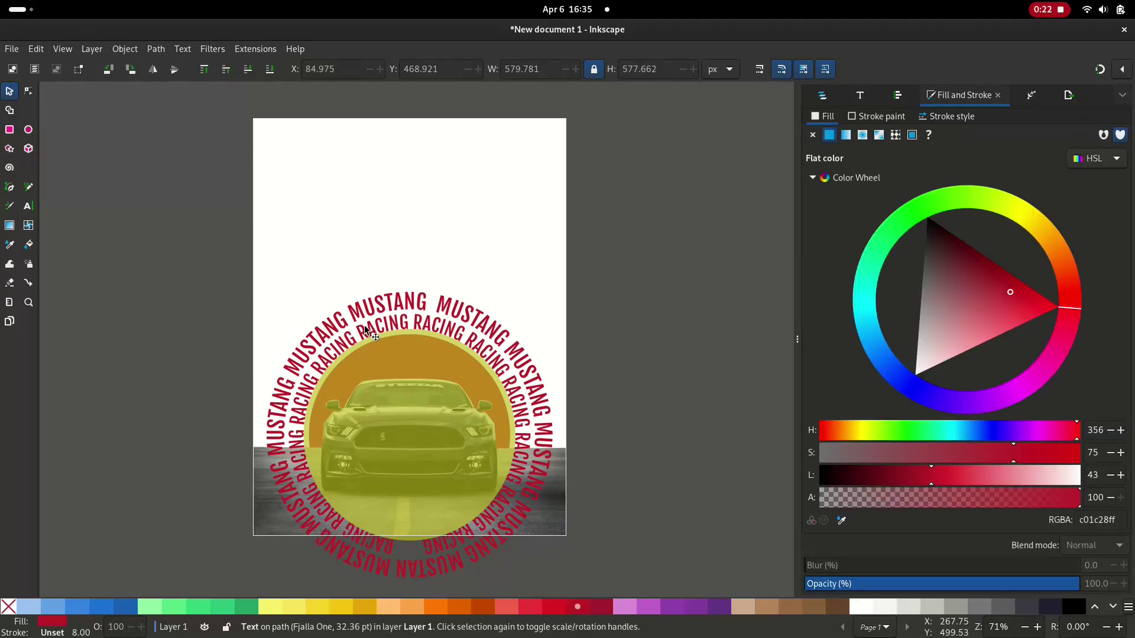
click(155, 48)
key(Escape)
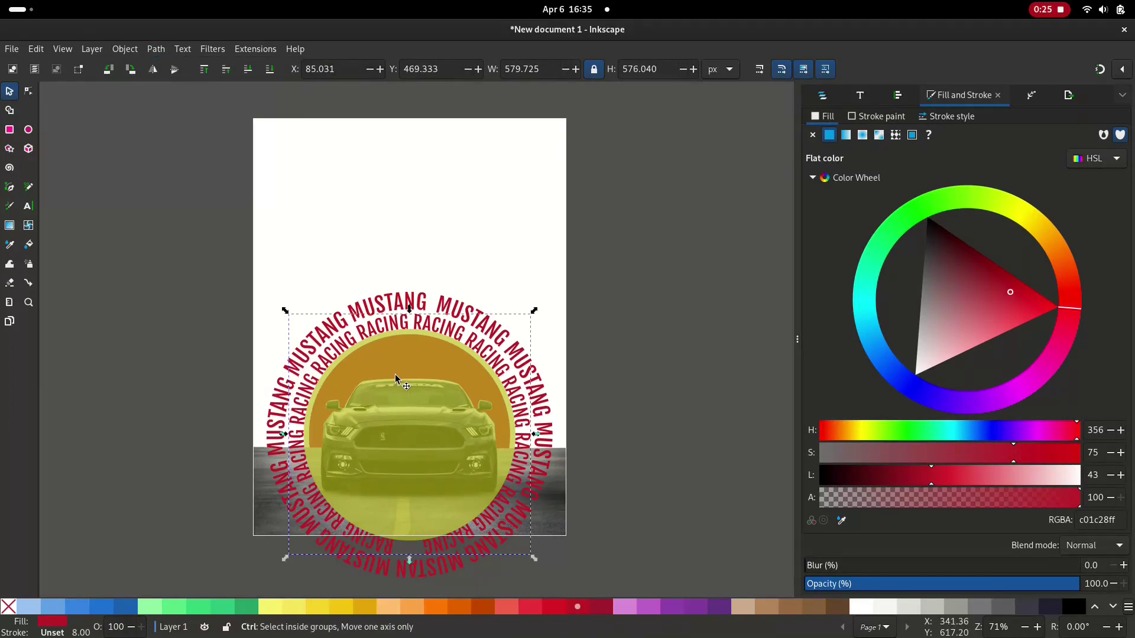
click(395, 378)
key(Delete)
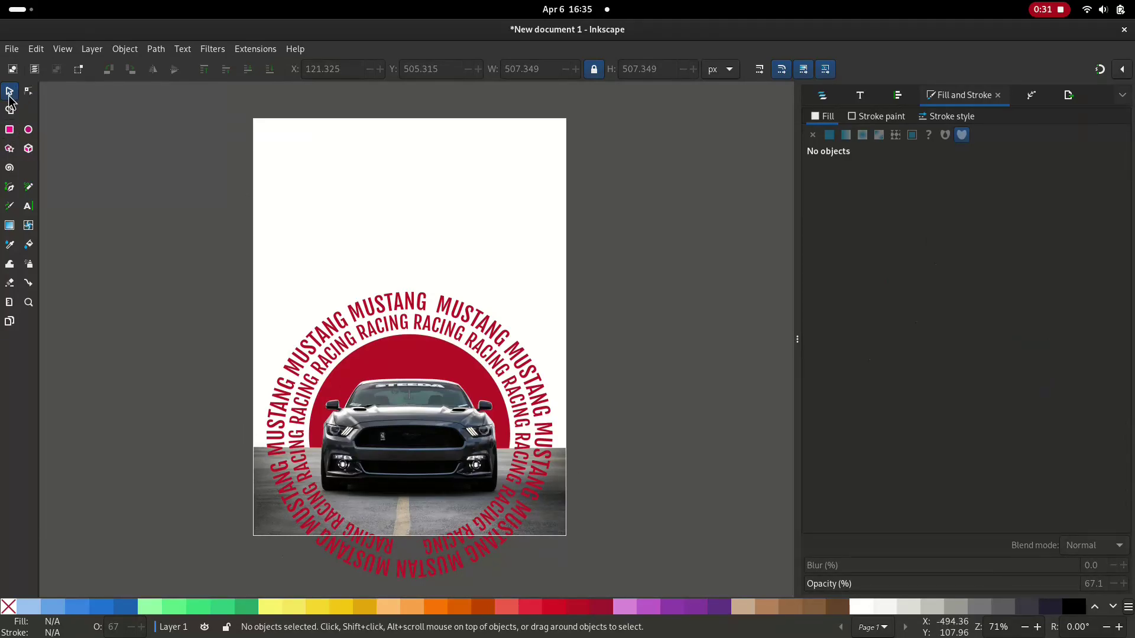
- Lower both text rings to the bottom, then lower the white background beneath them
click(360, 341)
shift+click(363, 316)
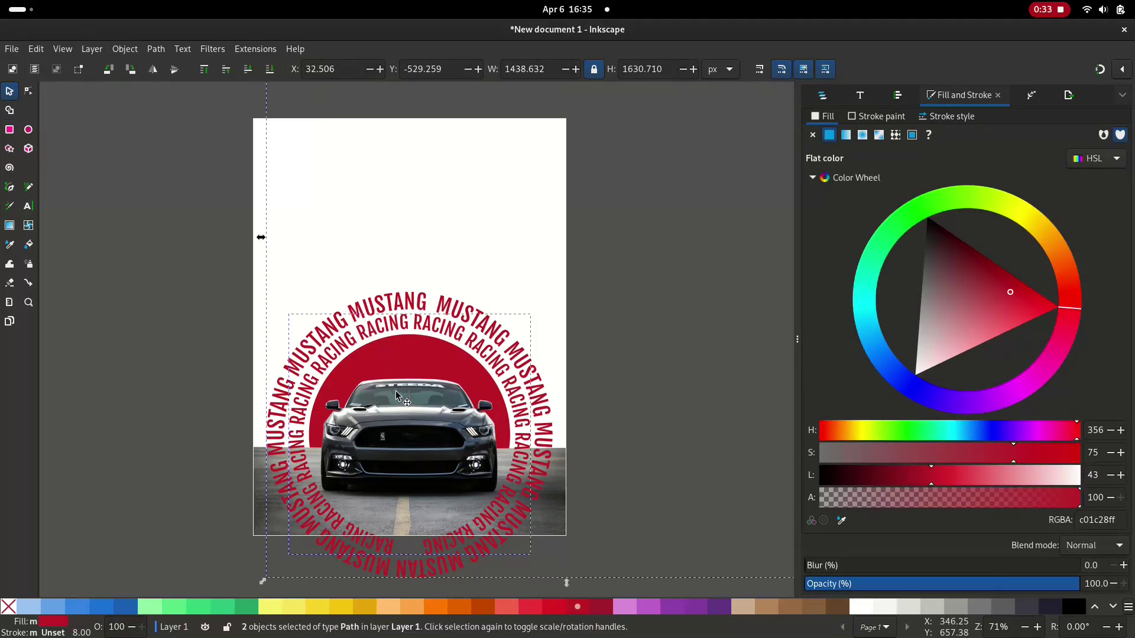
click(269, 70)
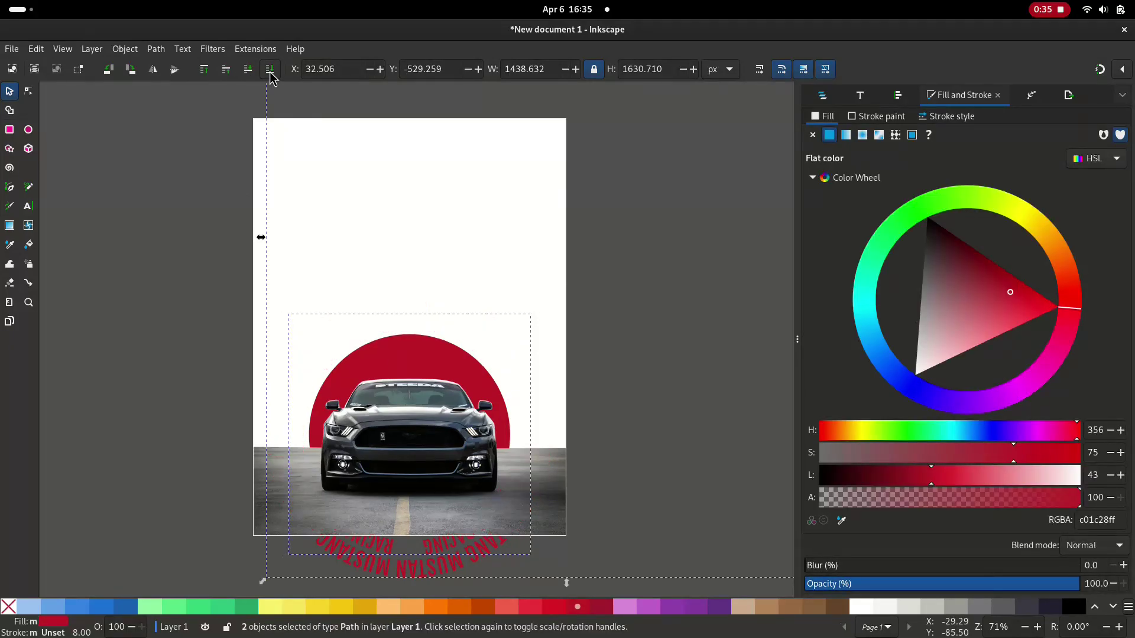
click(387, 230)
click(270, 70)
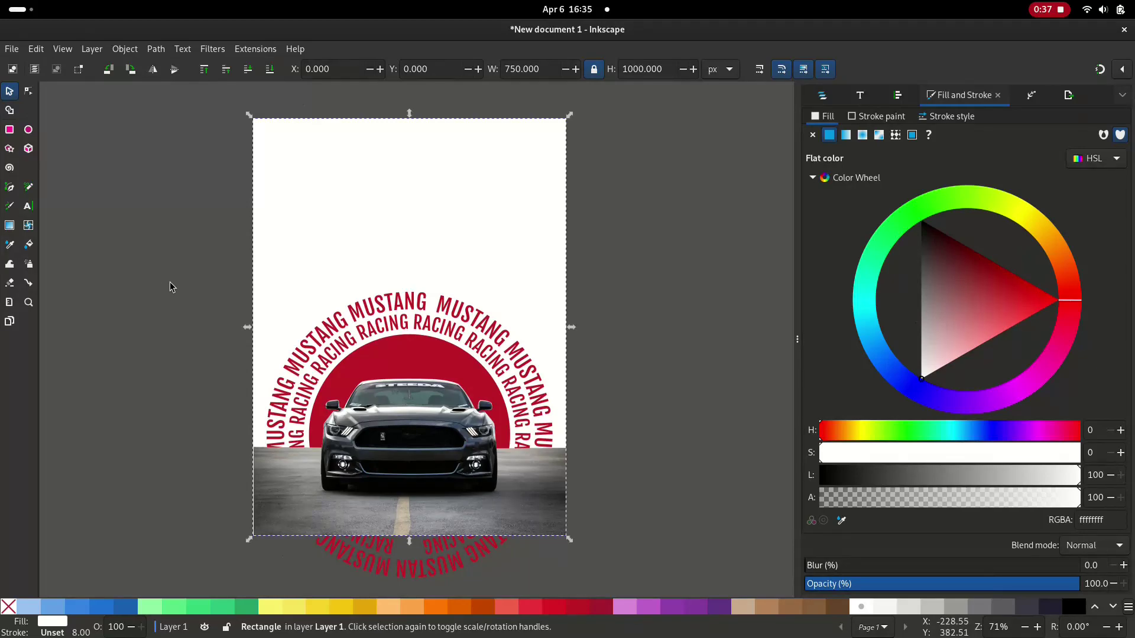
- Save the poster as drawing.svg
click(665, 396)
ctrl+scroll(662, 390, down, 1)
drag(614, 398, 598, 392)
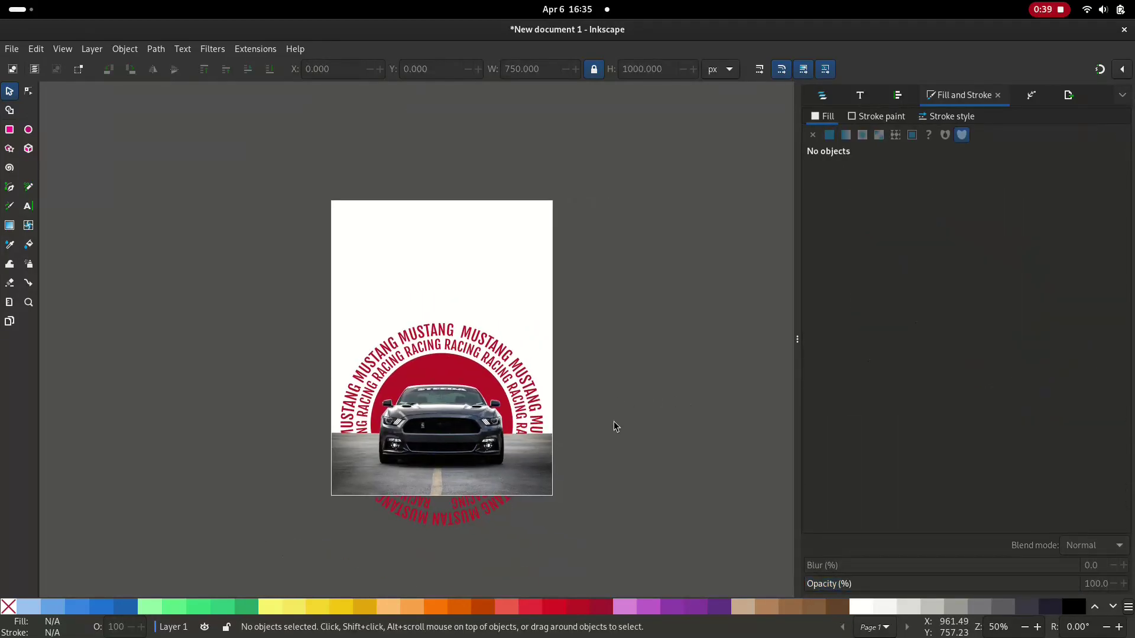
click(11, 51)
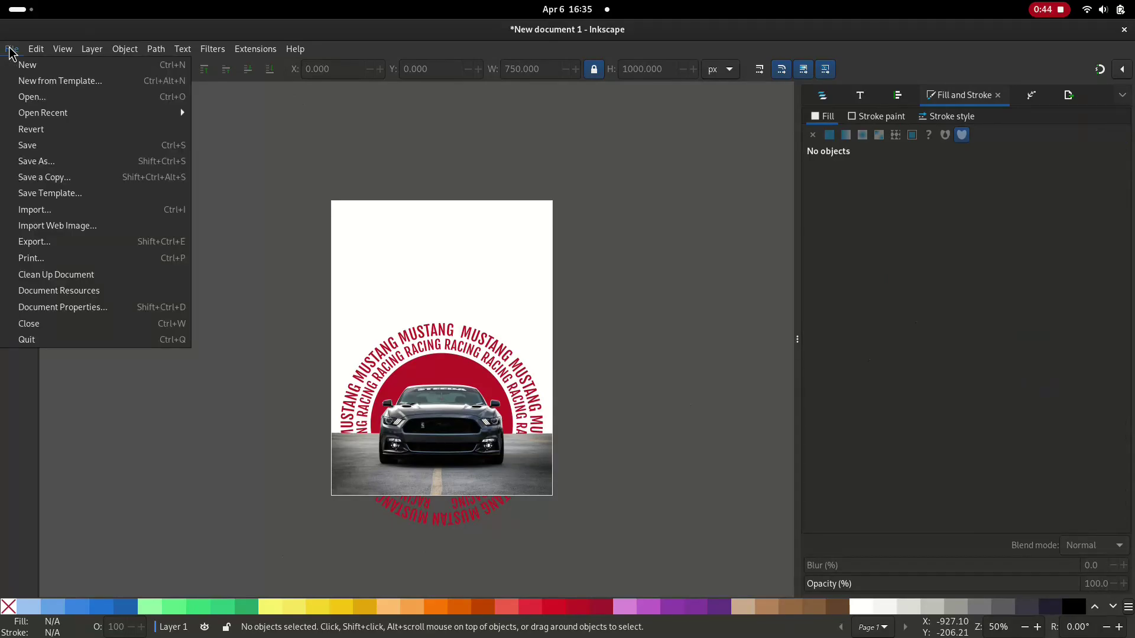
click(51, 159)
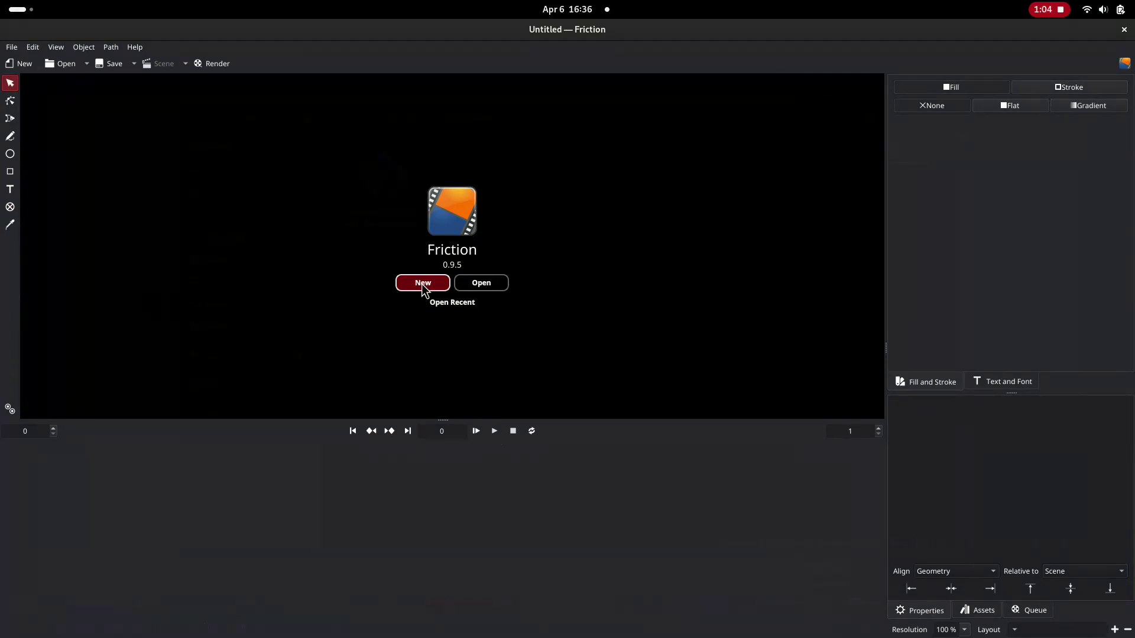
- Create a new Friction scene sized 750×1000 with its timeline ending at frame 150
click(423, 284)
double_click(534, 283)
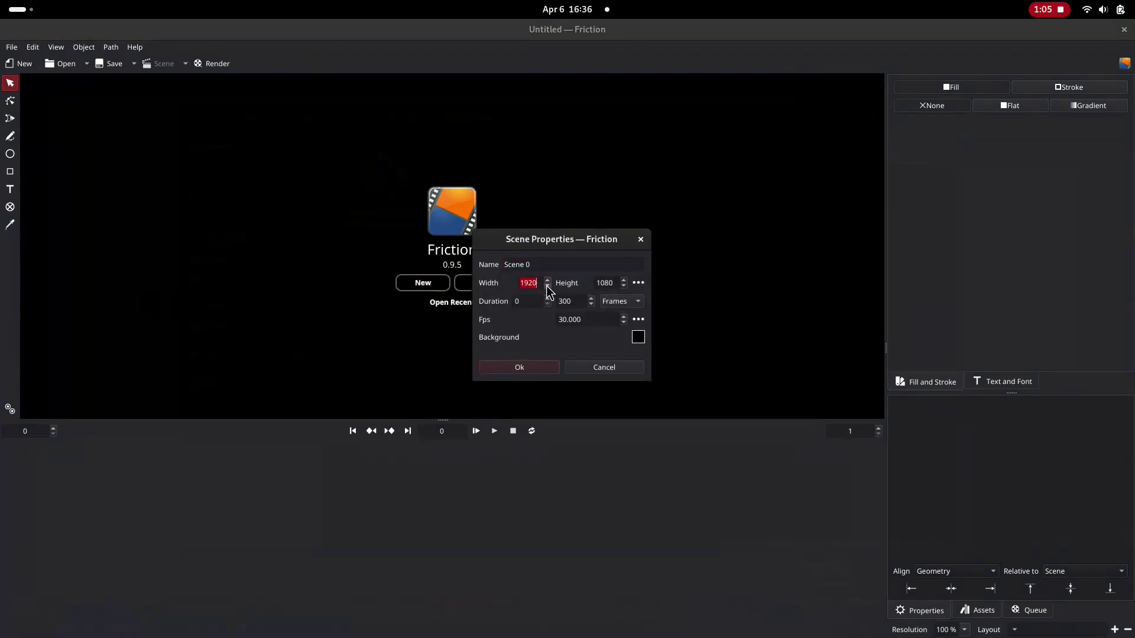
key(alt+Tab)
key(alt+Tab)
key(alt+Tab)
key(Tab)
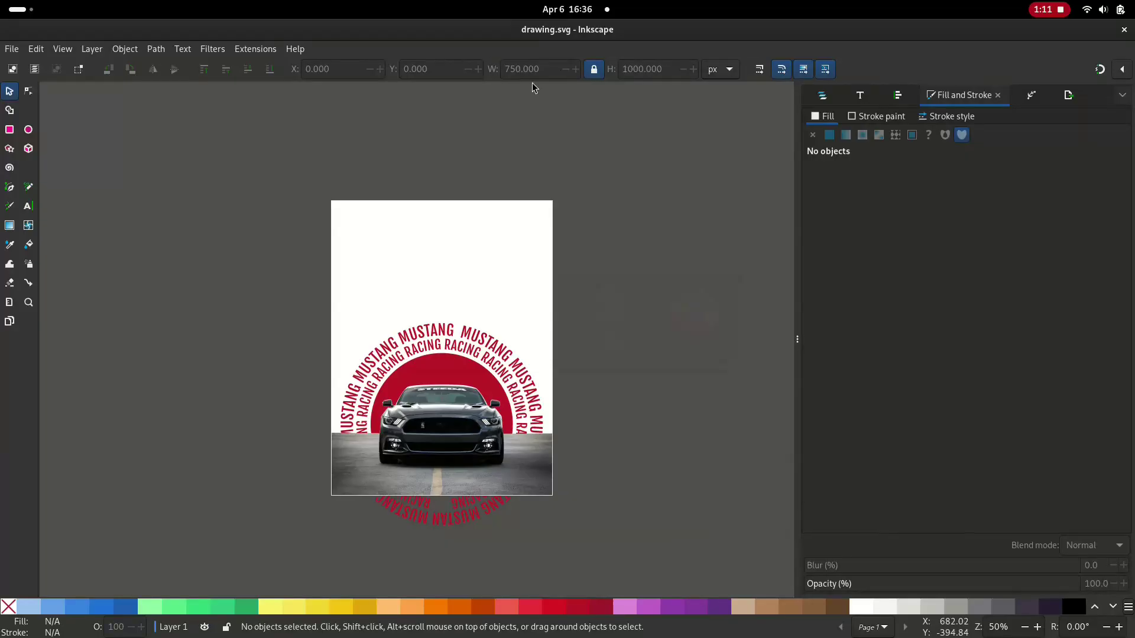
key(alt+Tab)
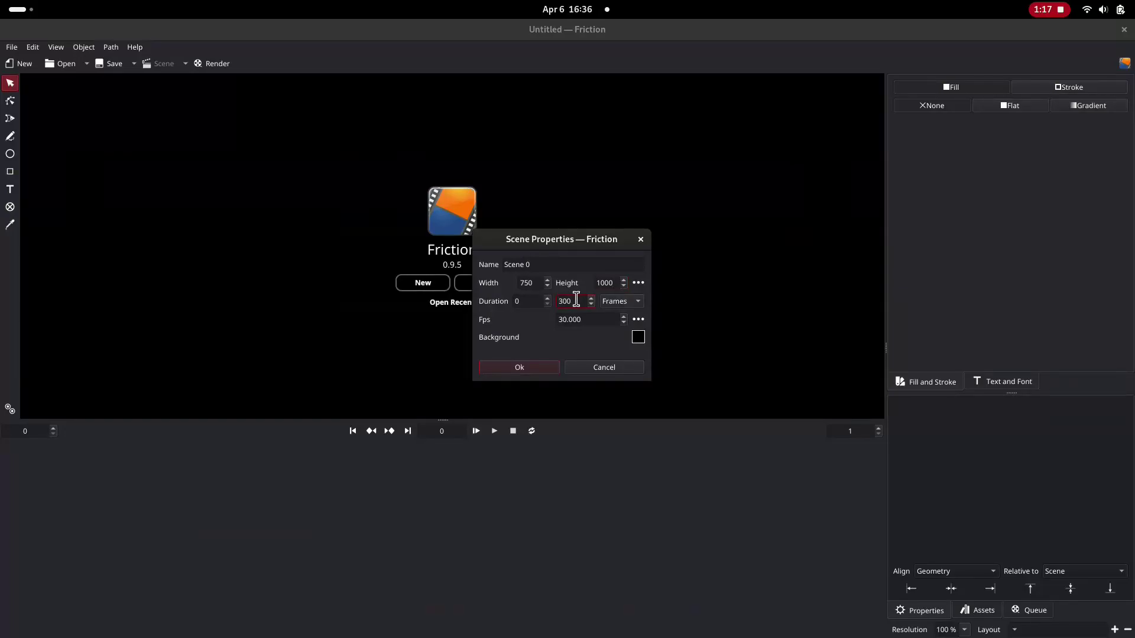
text(150)
click(507, 366)
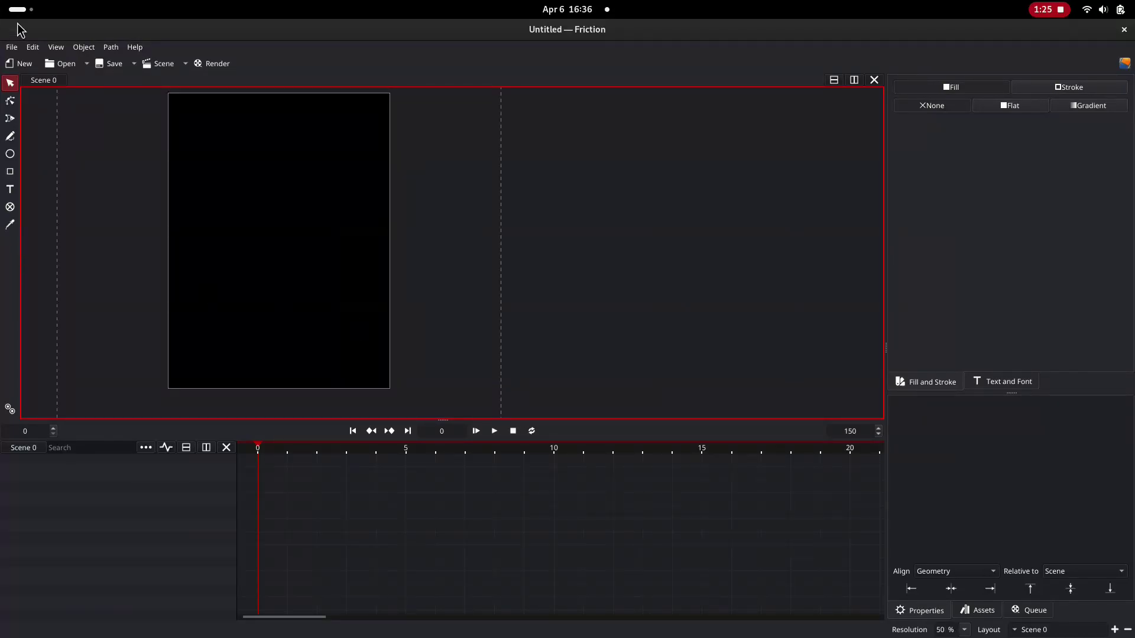
- Import car.png and drawing.svg into the scene
click(87, 64)
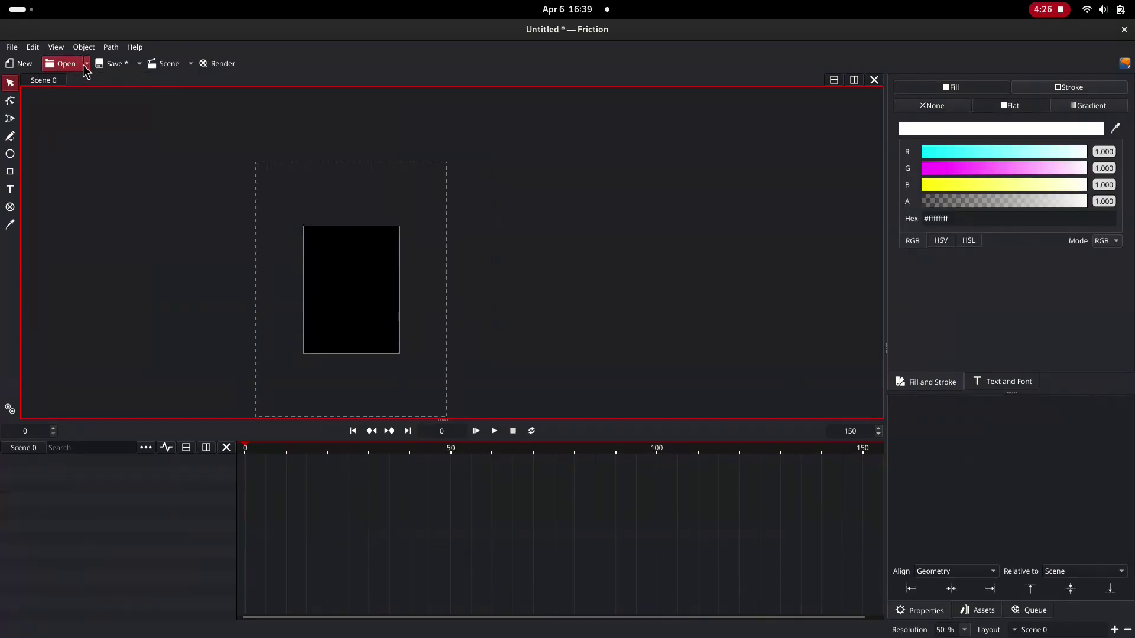
click(86, 65)
click(86, 94)
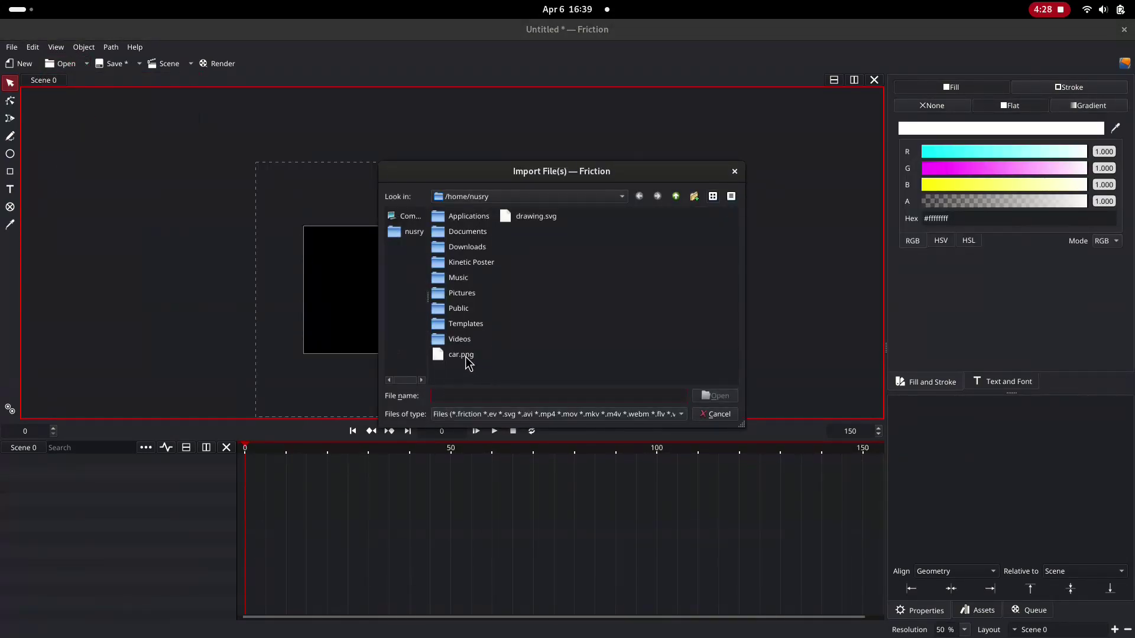
click(465, 357)
ctrl+click(525, 220)
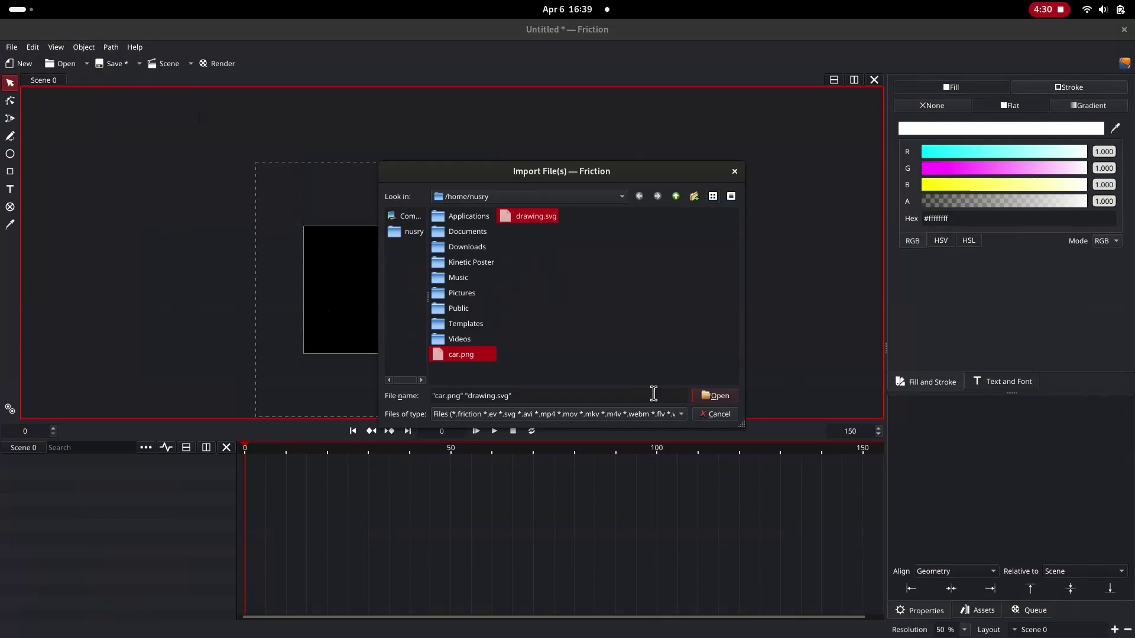
click(717, 396)
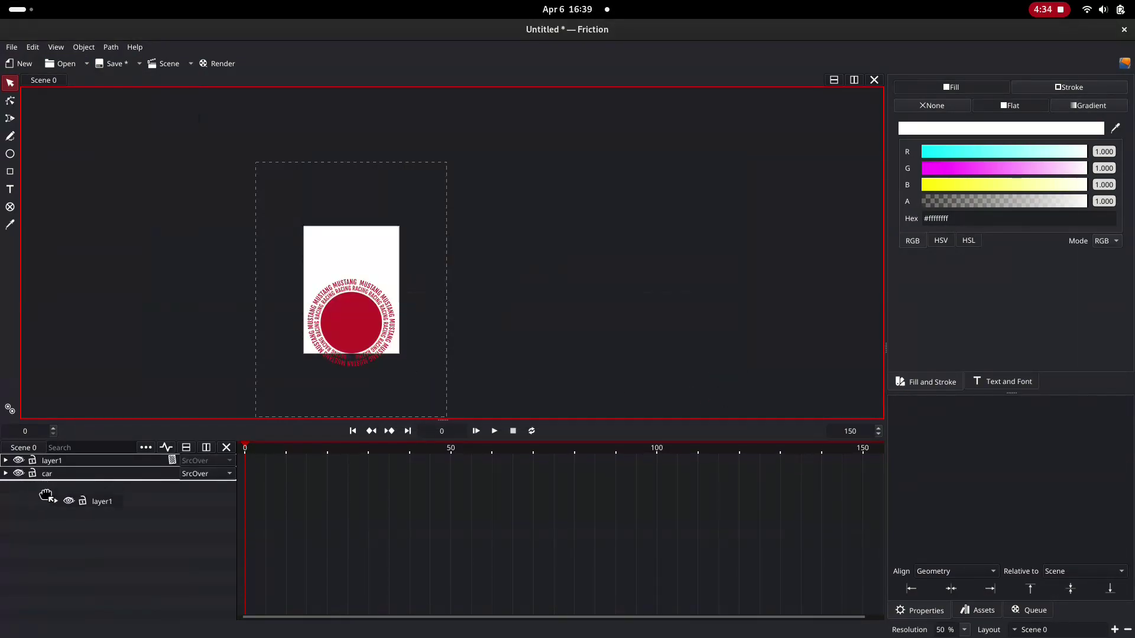
- Move the car layer above the poster drawing layer
drag(47, 466, 51, 497)
scroll(337, 340, up, 2)
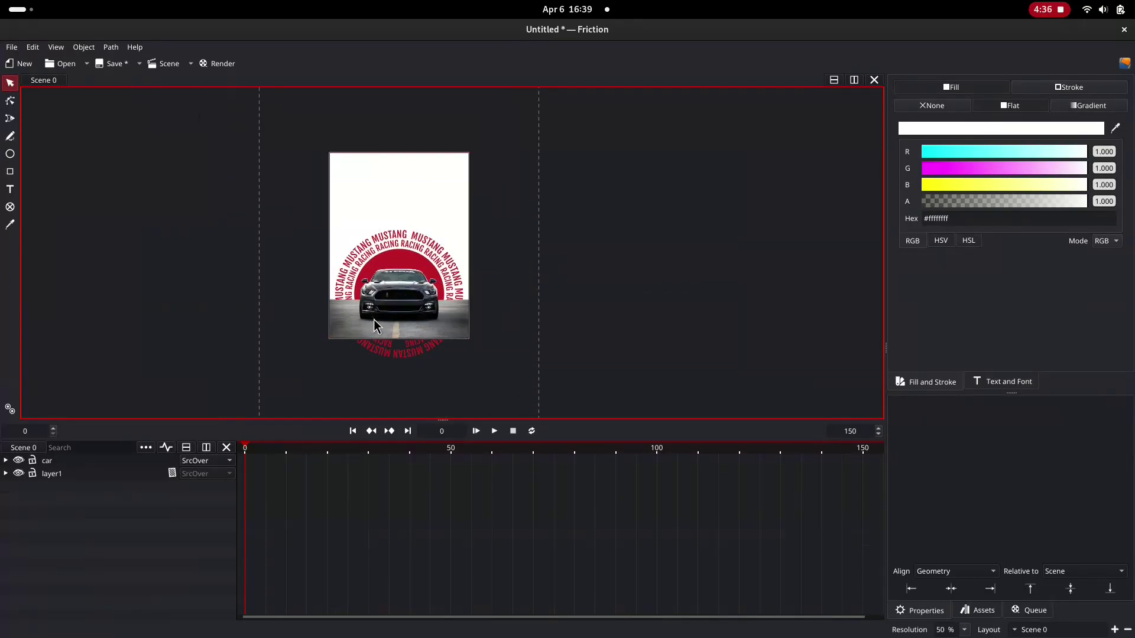
scroll(375, 318, up, 2)
- Expand layer1 to text3's transform properties, undoing a stray scale keyframe
click(6, 473)
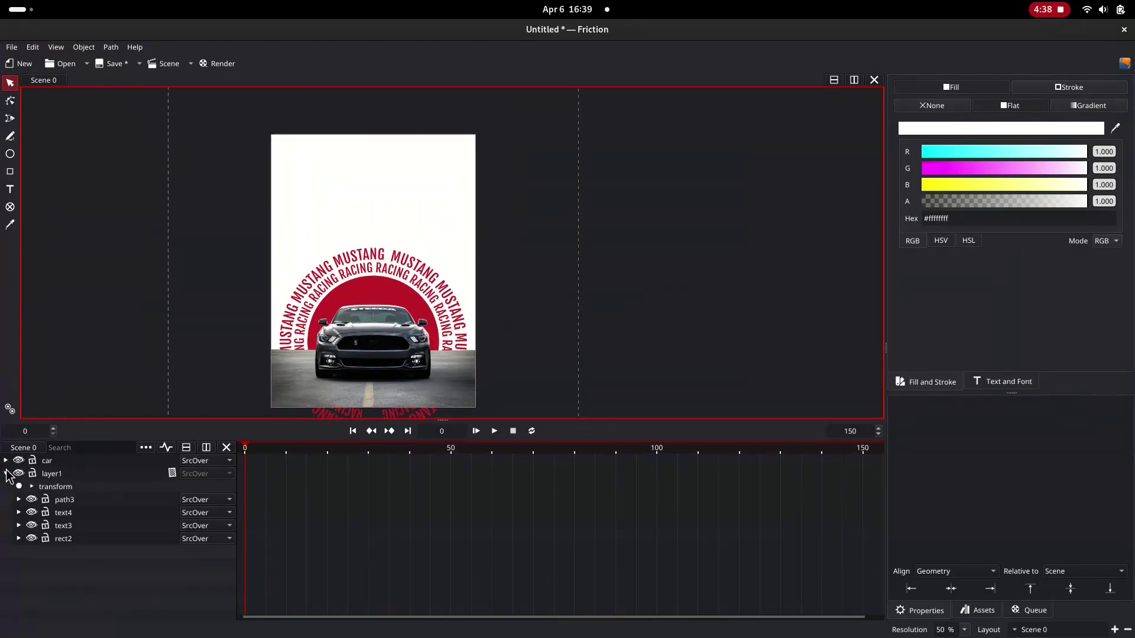
click(19, 526)
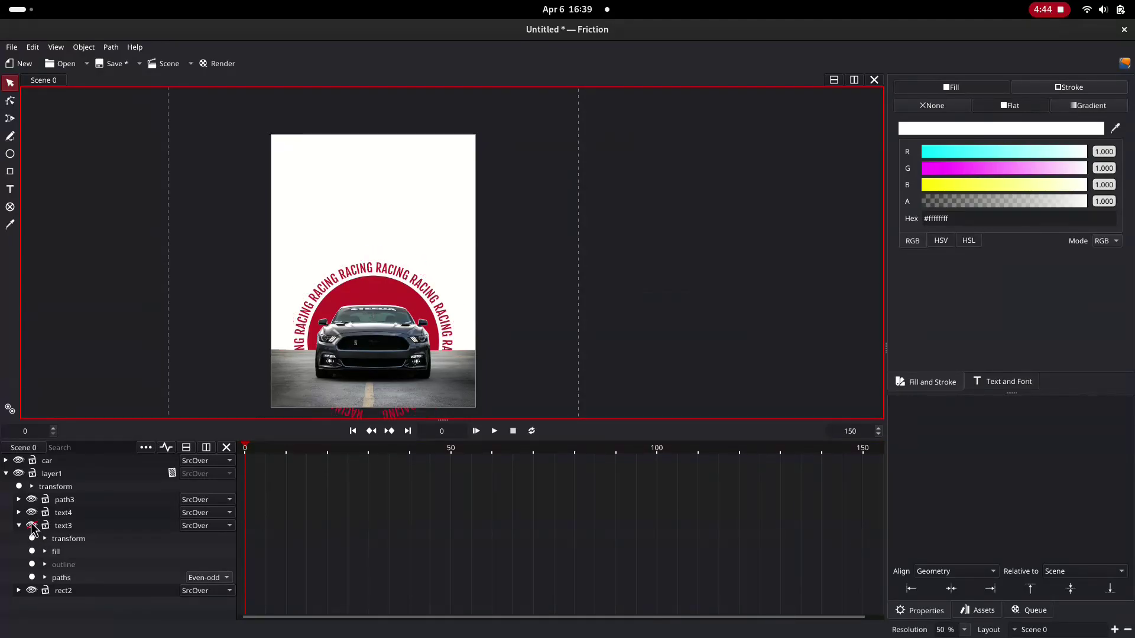
click(45, 539)
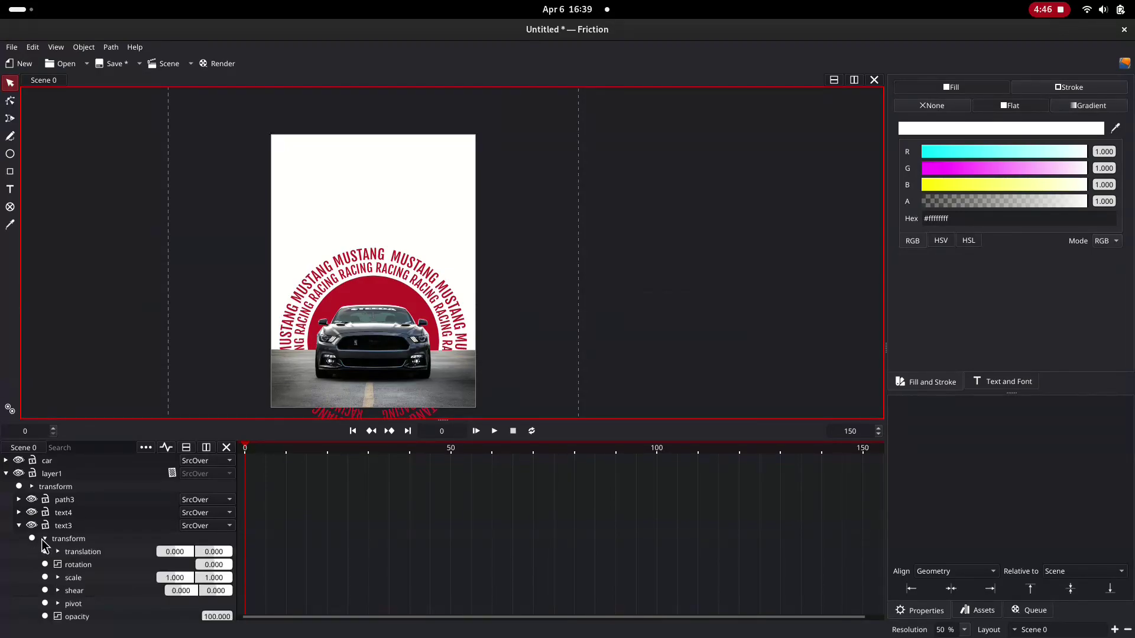
click(45, 577)
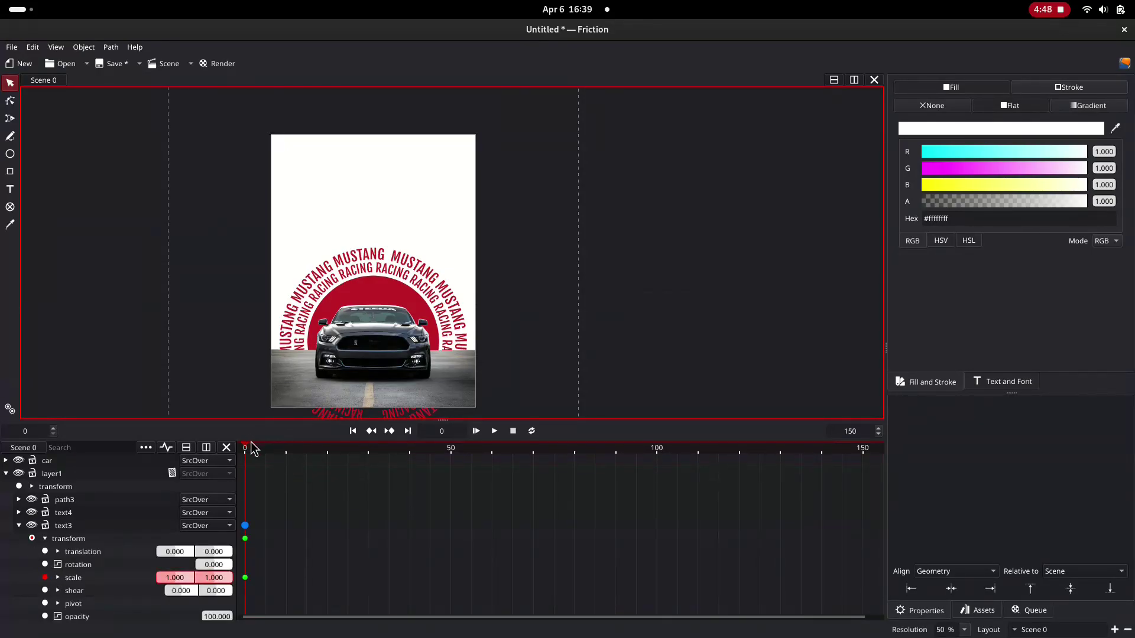
click(862, 457)
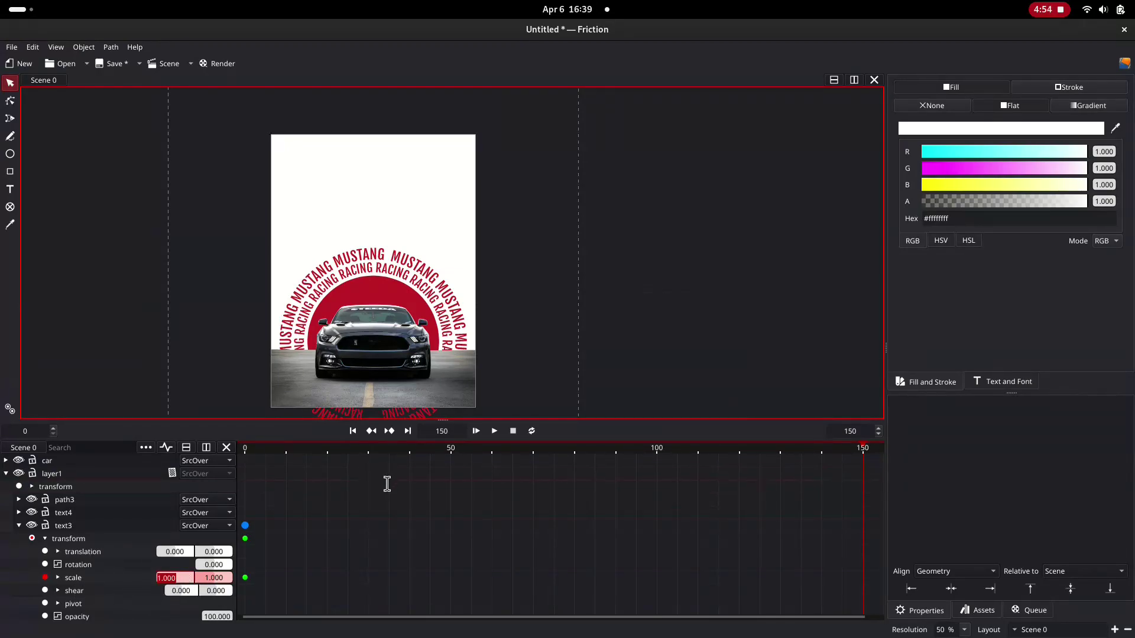
key(ctrl+z)
key(ctrl+z)
key(ctrl+z)
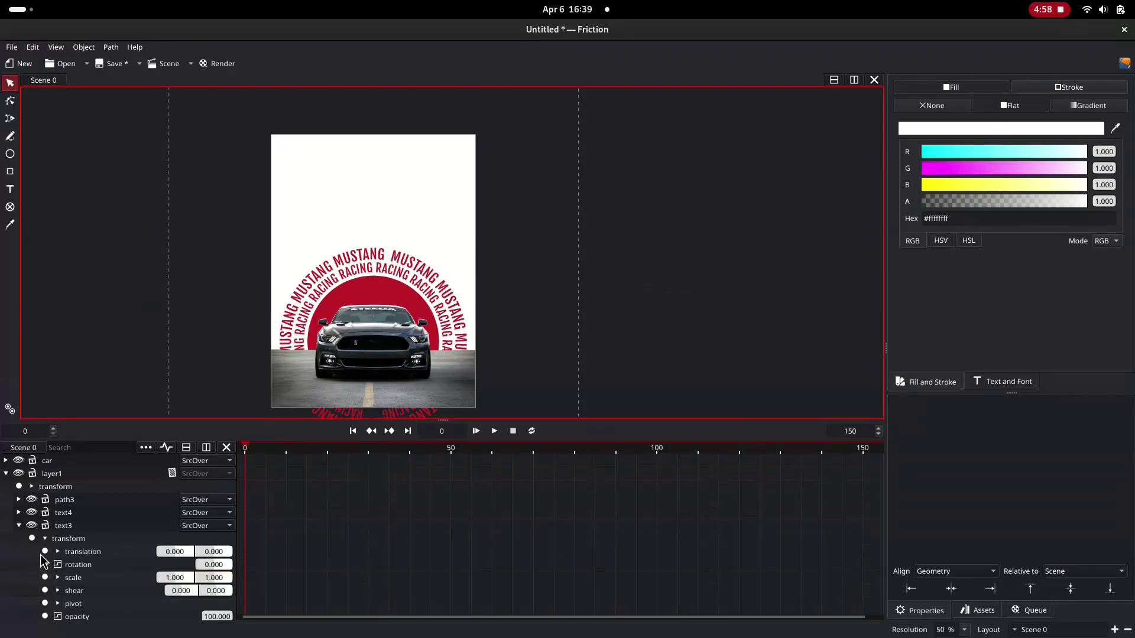
- Keyframe text3's rotation at 0° on frame 0 and 20° on frame 150, then preview
click(45, 564)
click(864, 454)
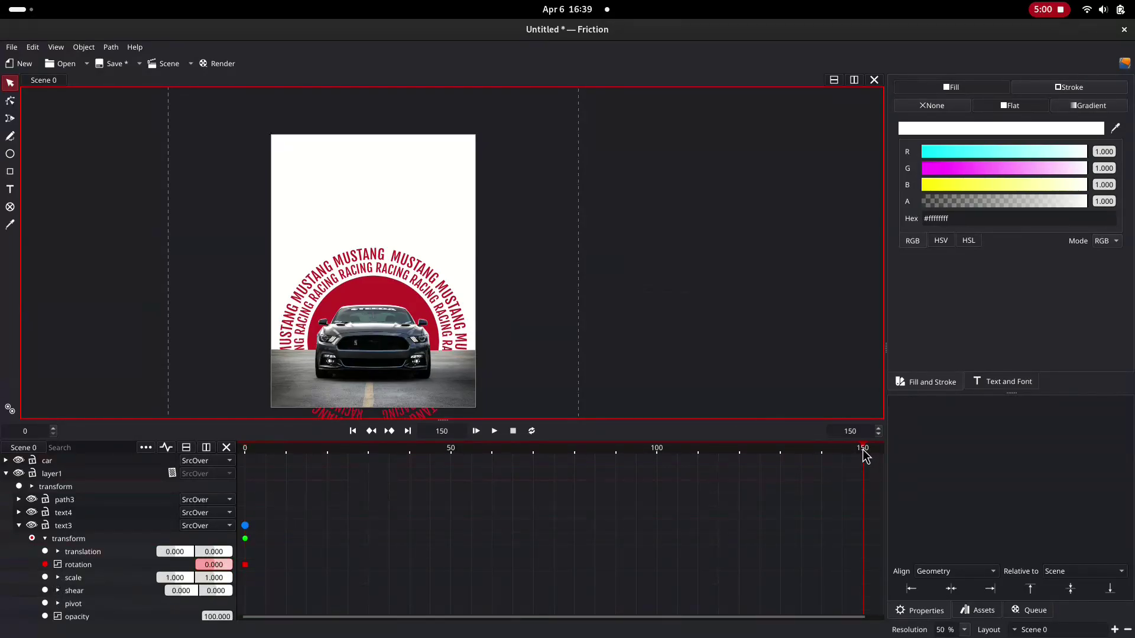
click(211, 566)
text(20)
key(Return)
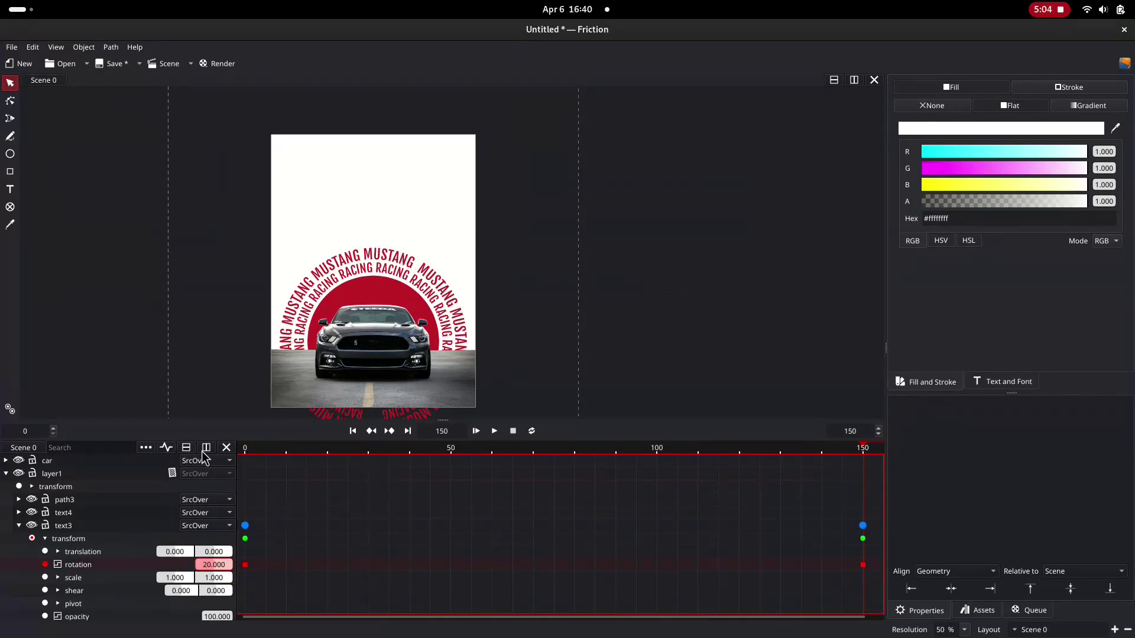
click(247, 453)
key(space)
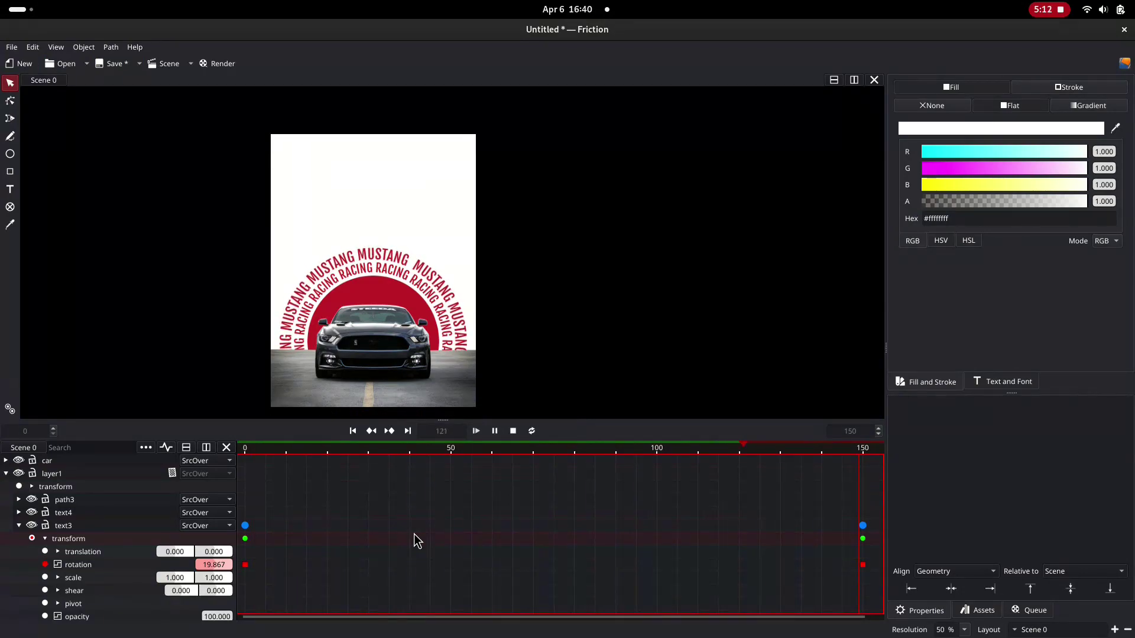
key(space)
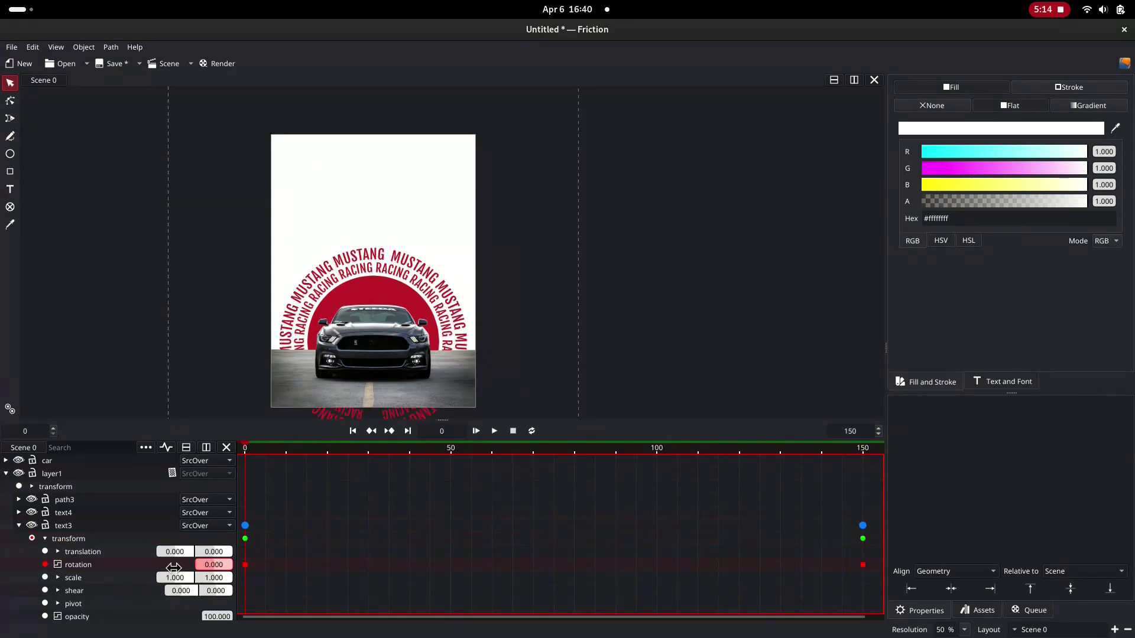
- Collapse text3 and show text4's transform properties
click(19, 525)
click(18, 513)
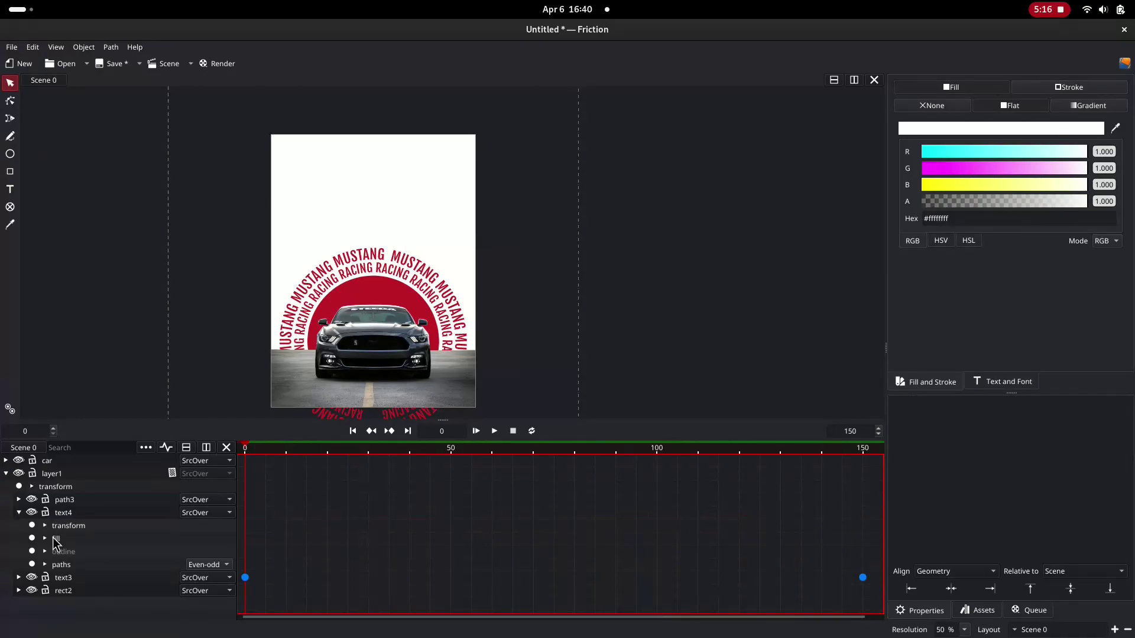
click(46, 524)
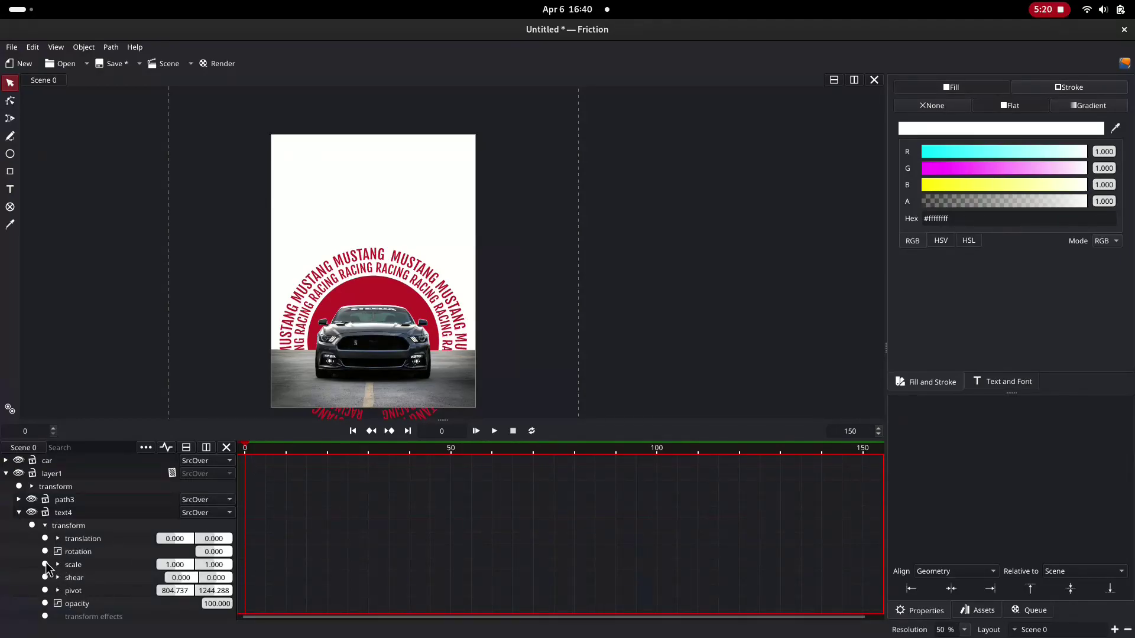
- Keyframe text4's rotation from 0° at frame 0 to -20° at frame 150, then preview
click(45, 552)
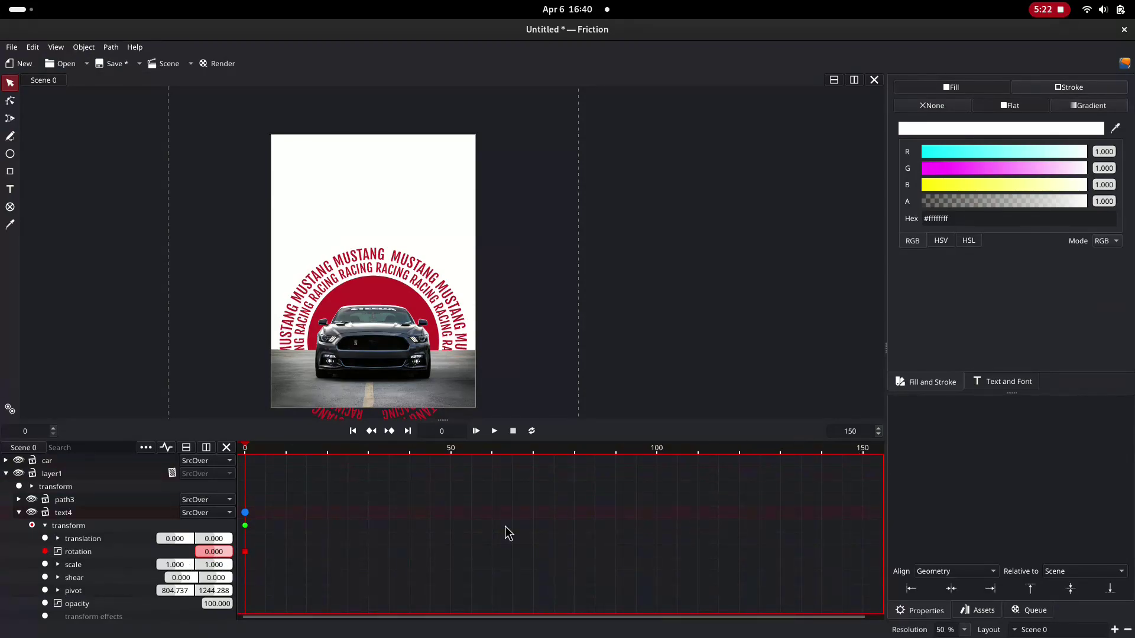
click(863, 451)
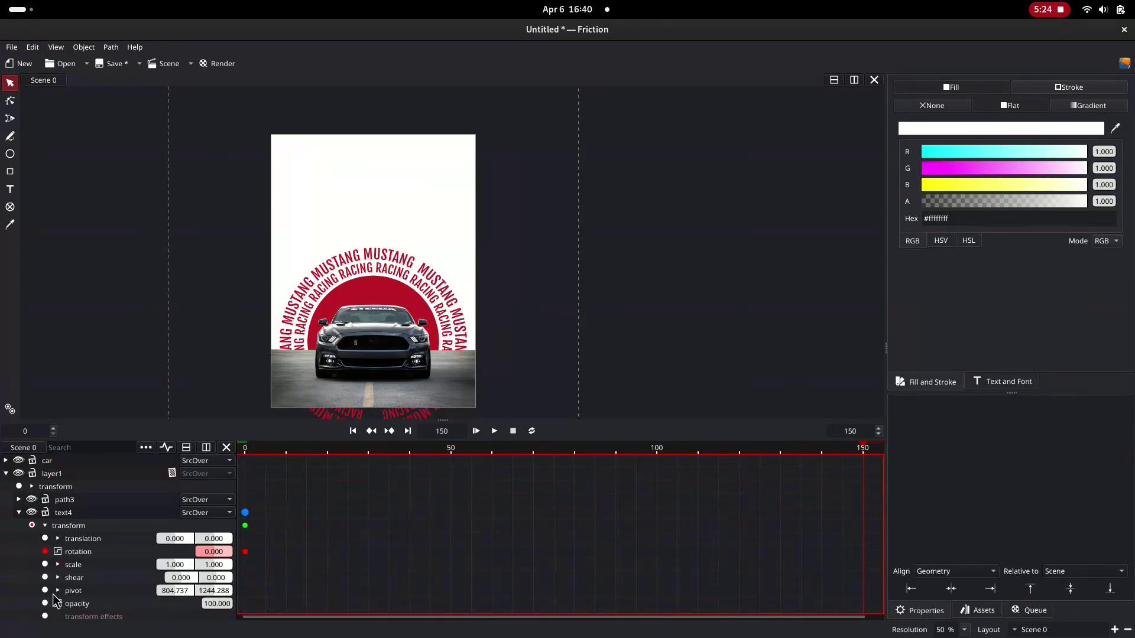
click(217, 550)
key(BackSpace)
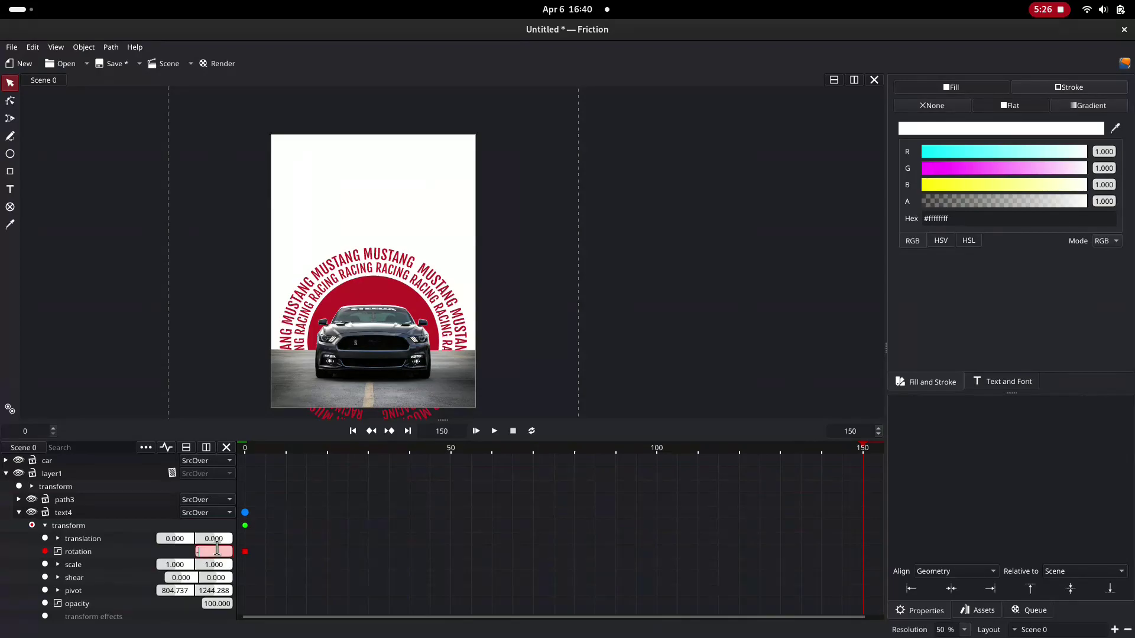
text(-20)
key(Return)
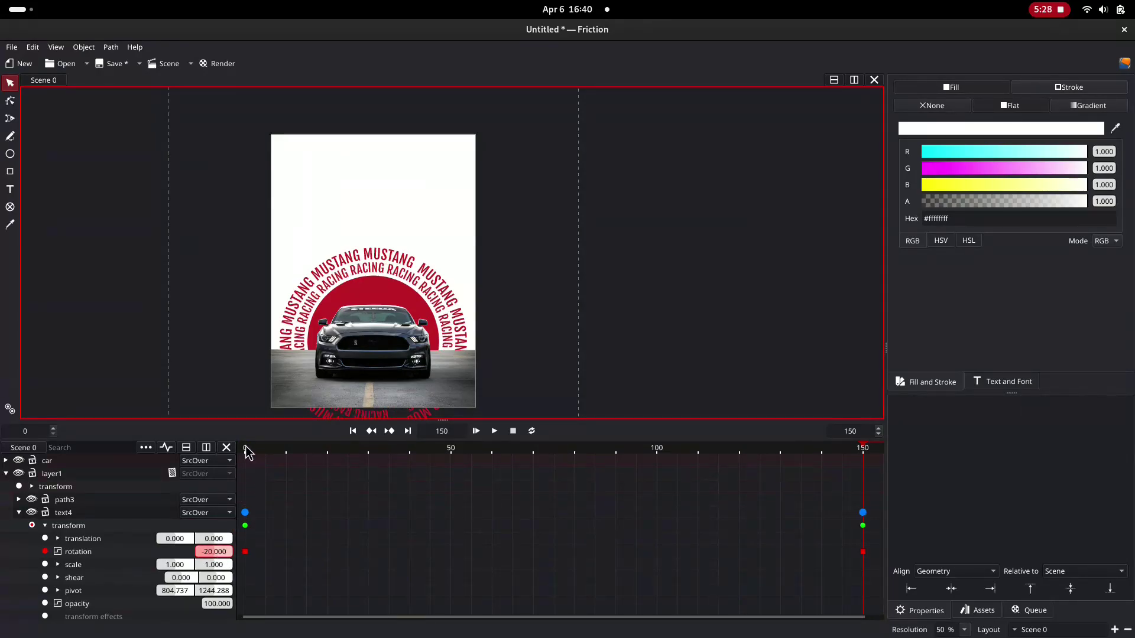
click(246, 451)
key(space)
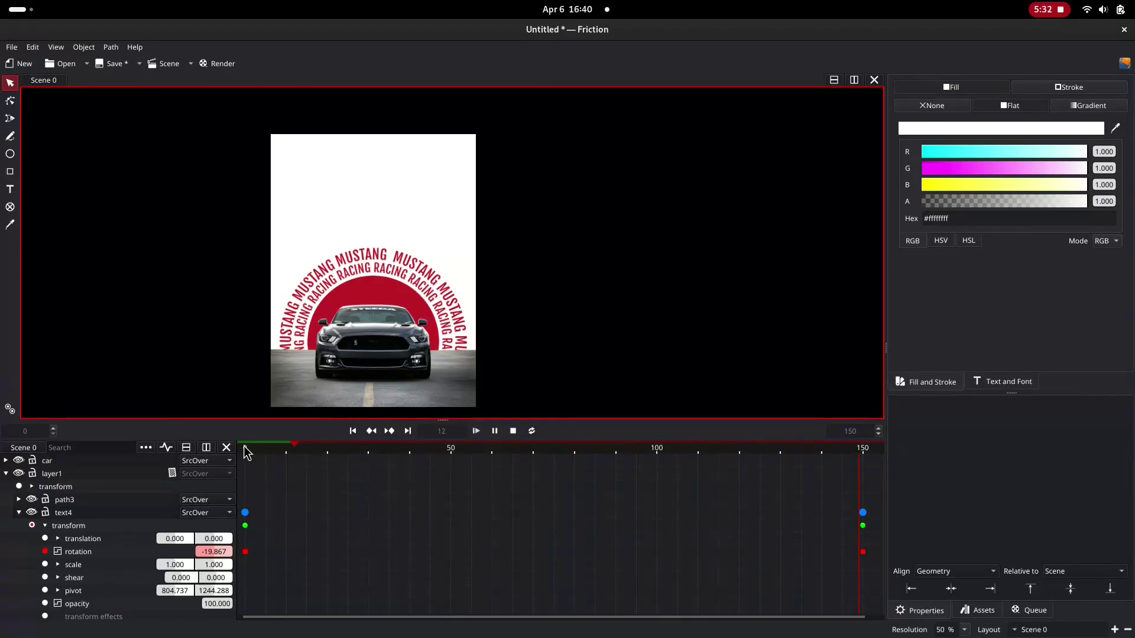
key(space)
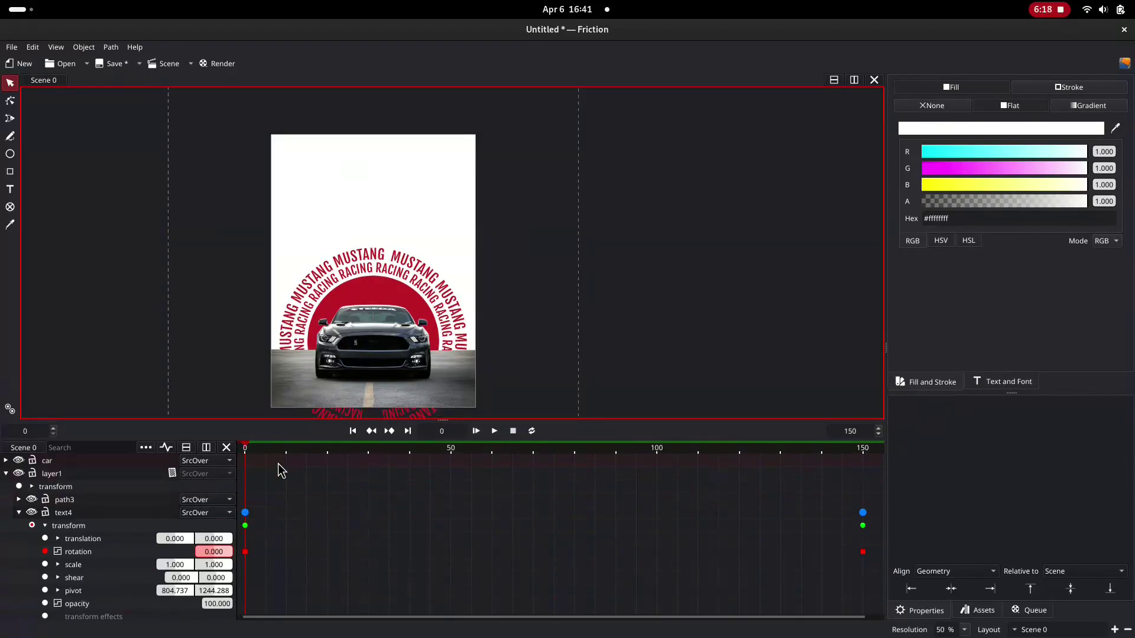
- In the graph, smooth text4's frame-150 rotation keyframe and drag its handle left
click(167, 448)
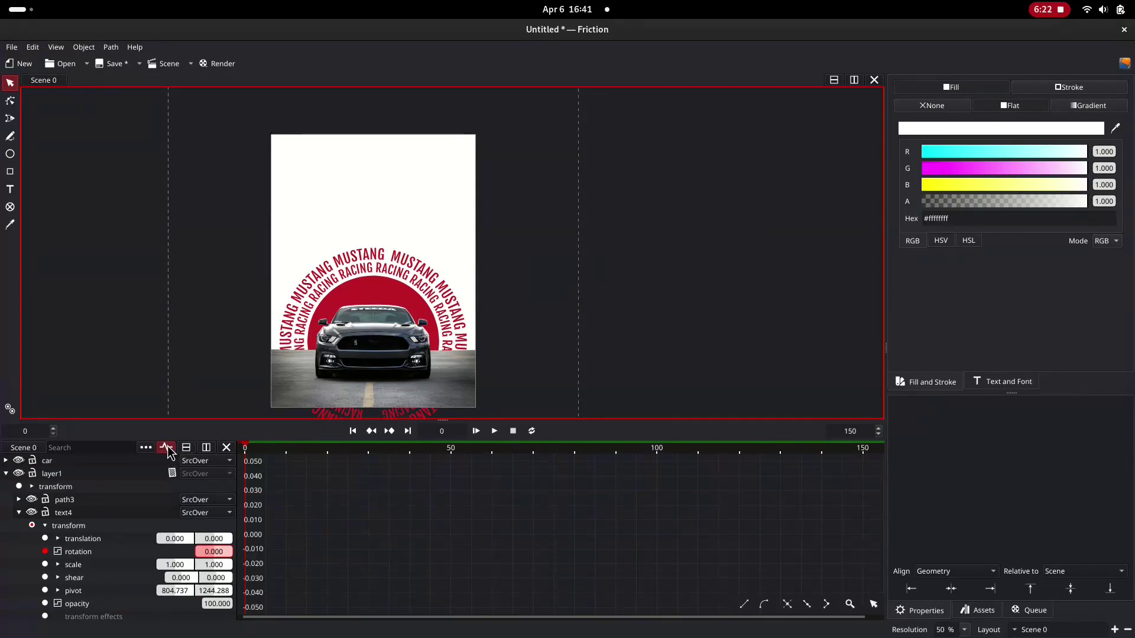
click(58, 553)
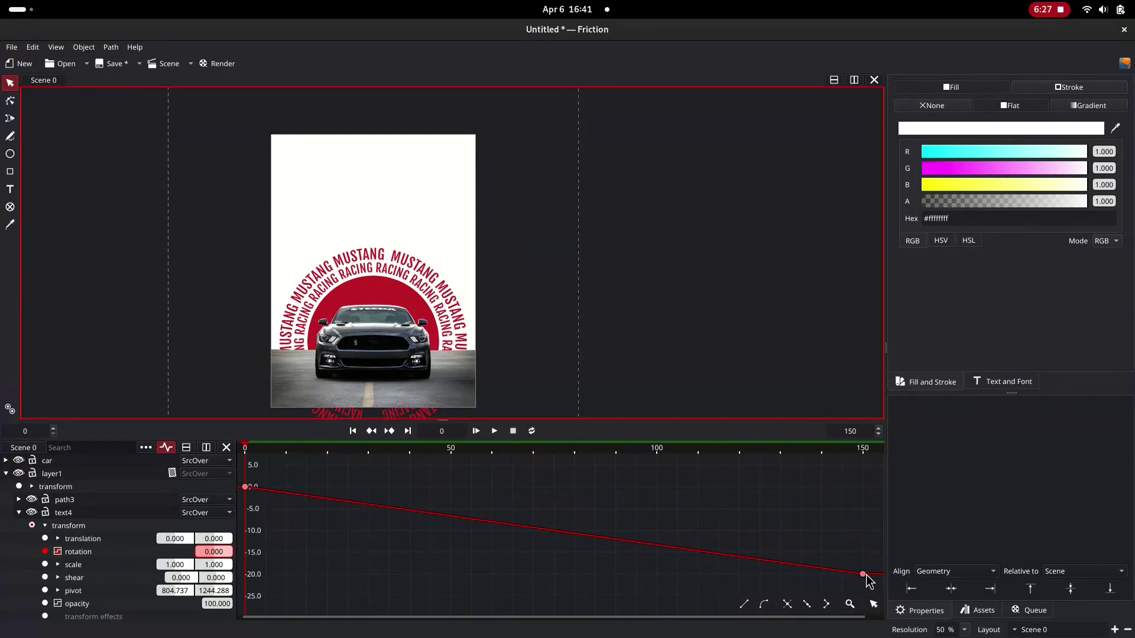
click(862, 574)
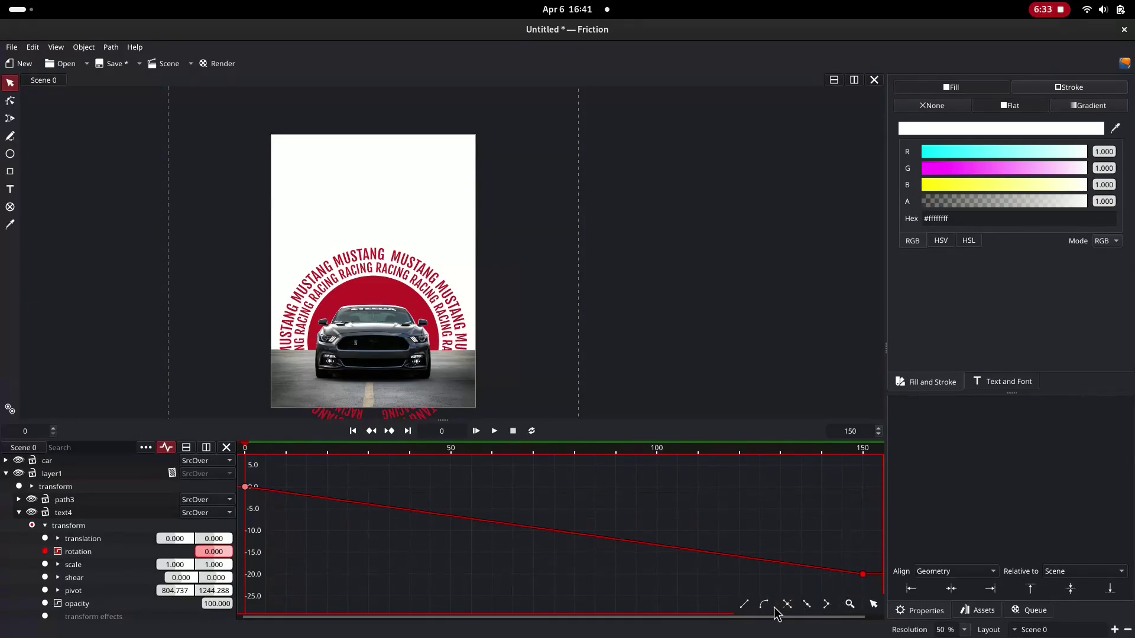
click(826, 604)
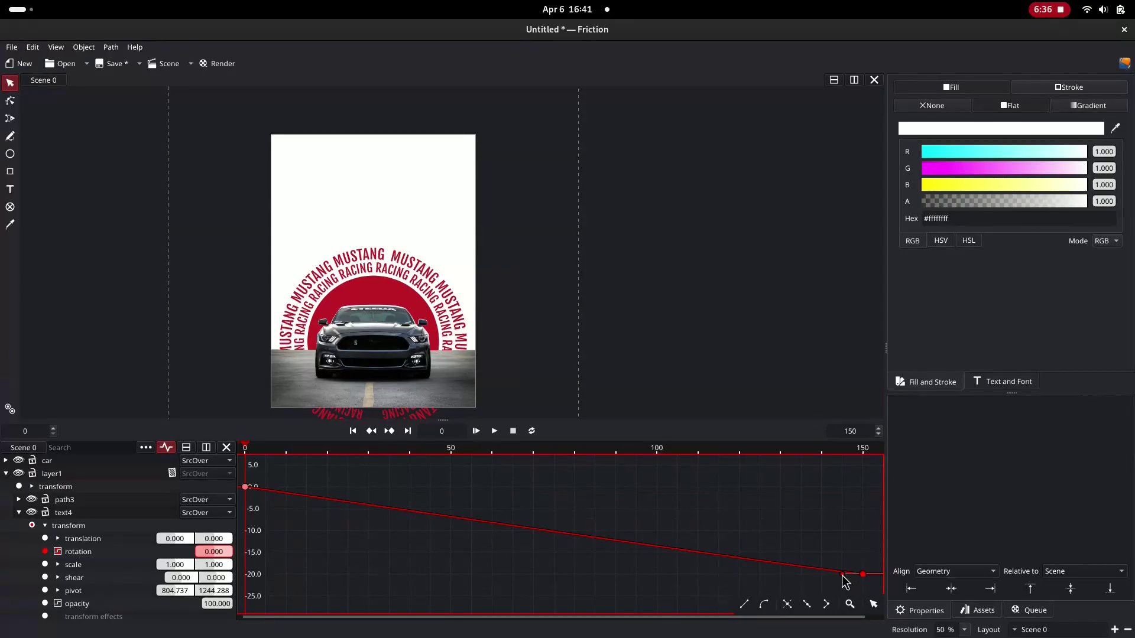
drag(842, 574, 257, 575)
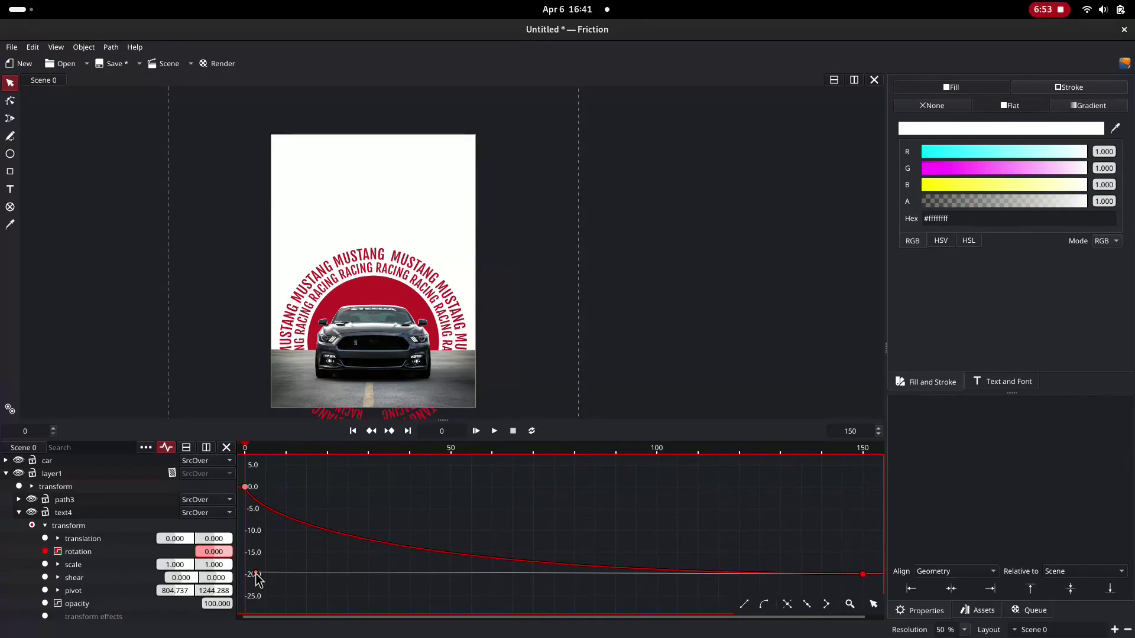
click(18, 513)
- Smooth text3's frame-150 rotation keyframe, drag its handle left, and preview both rings
click(19, 500)
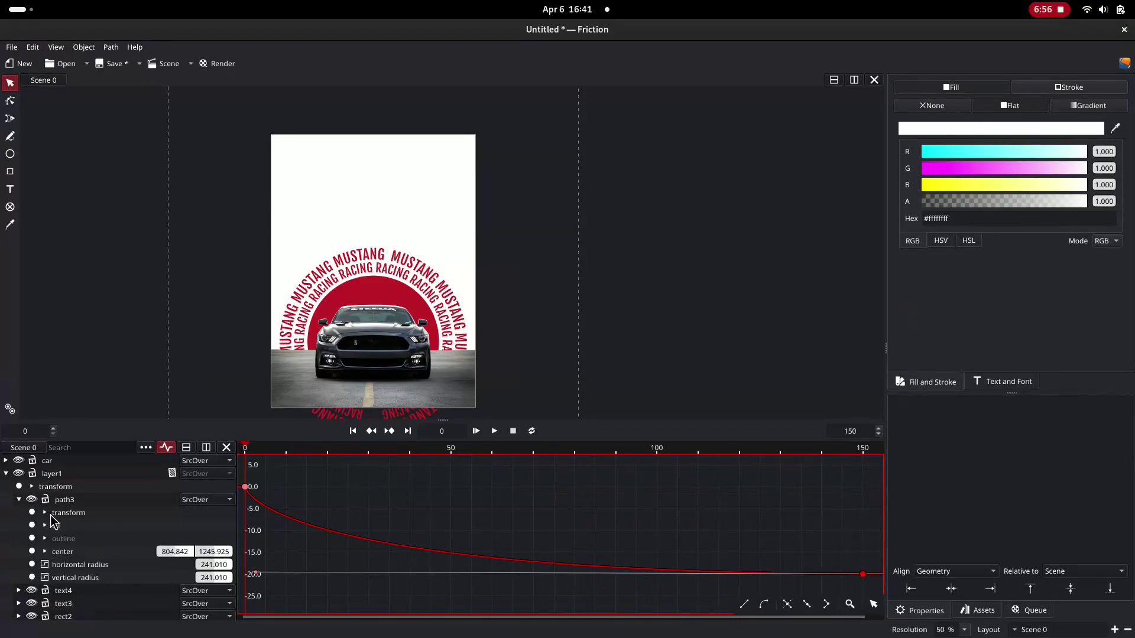
click(19, 500)
click(19, 526)
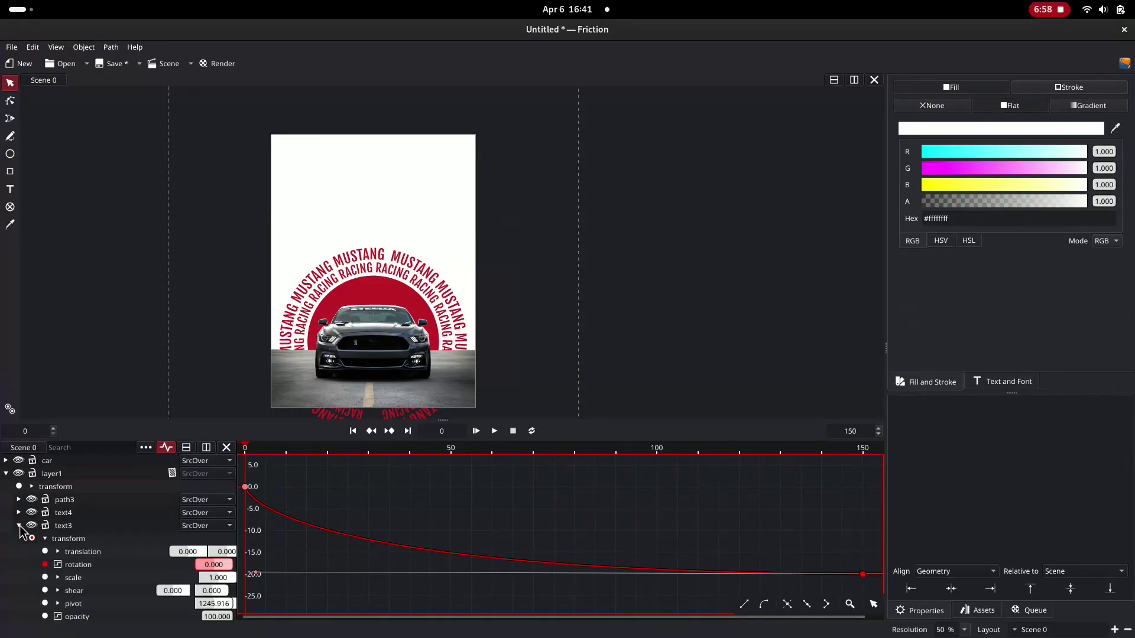
click(57, 565)
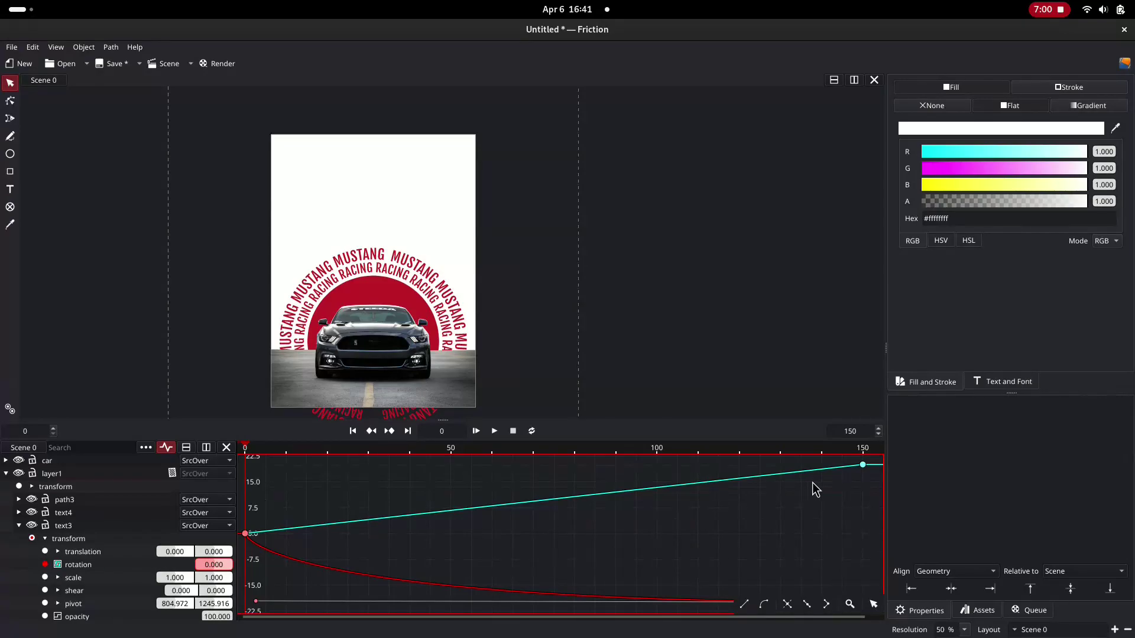
click(862, 465)
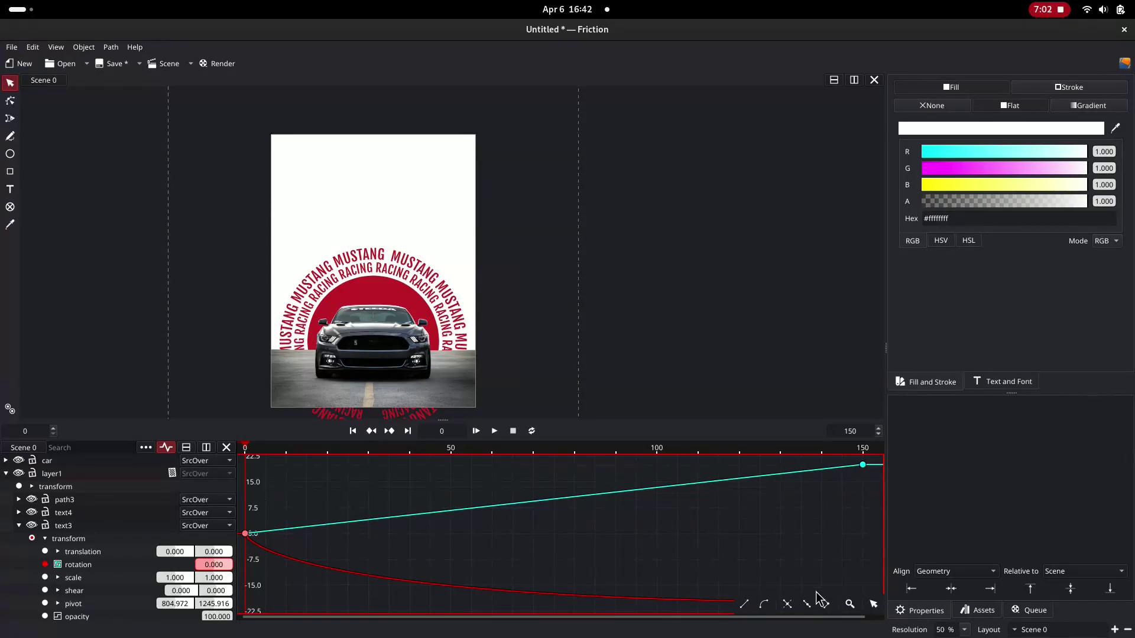
click(789, 604)
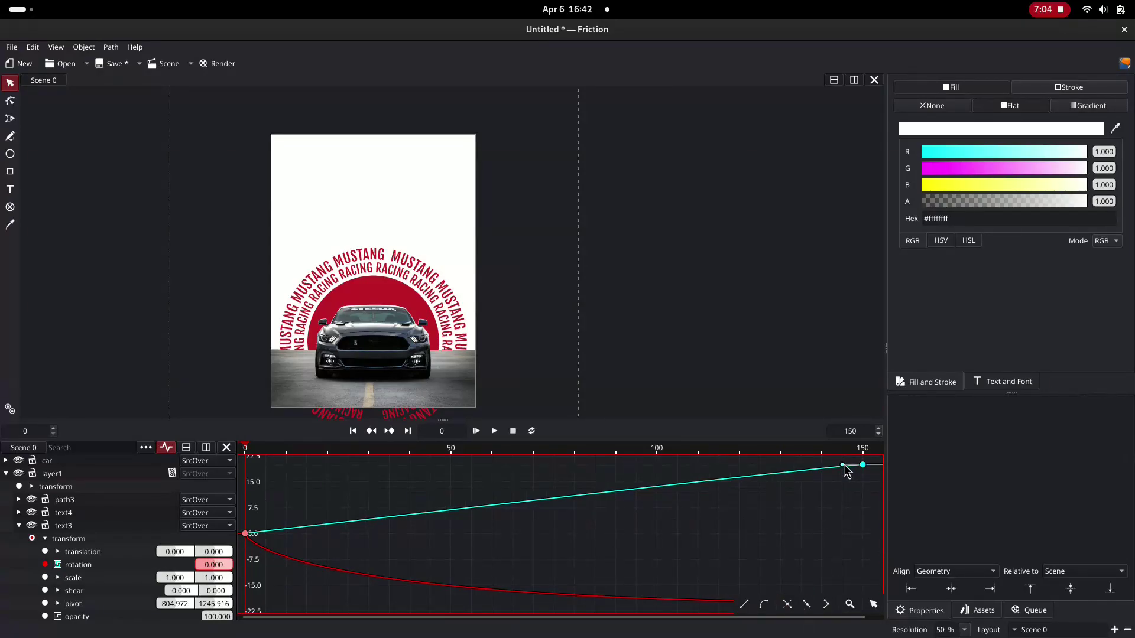
drag(842, 466, 267, 472)
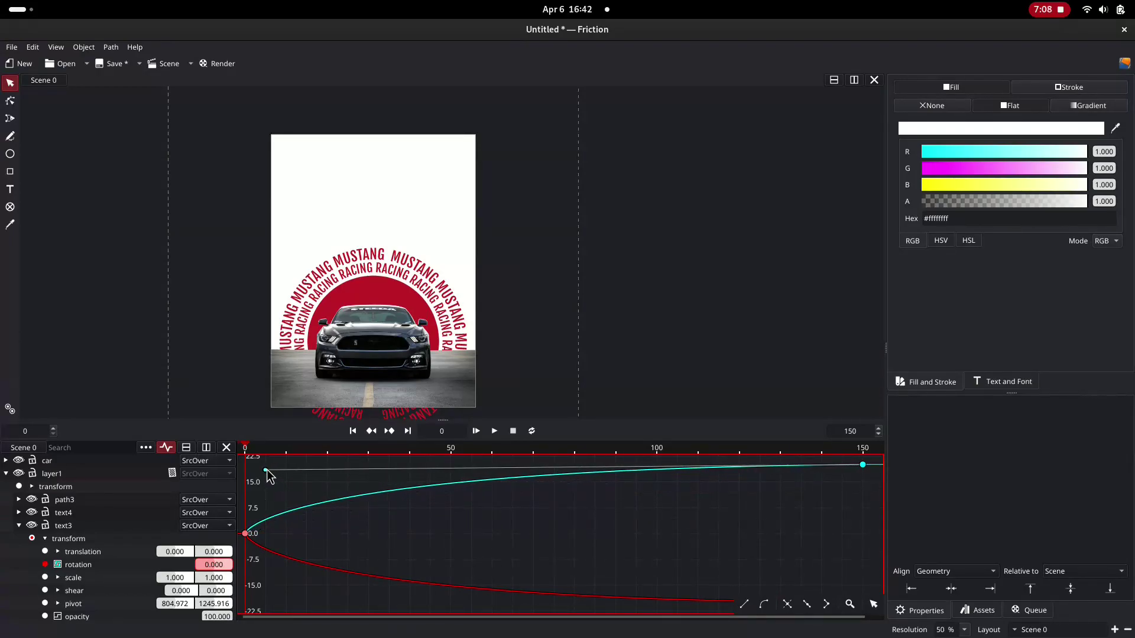
drag(267, 471, 256, 470)
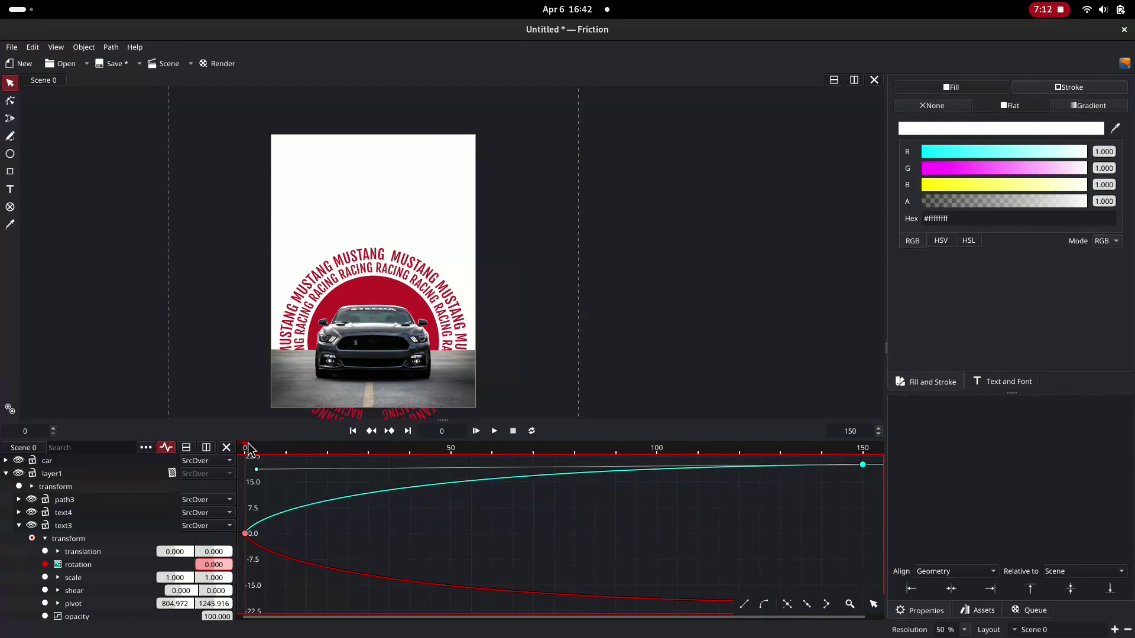
key(space)
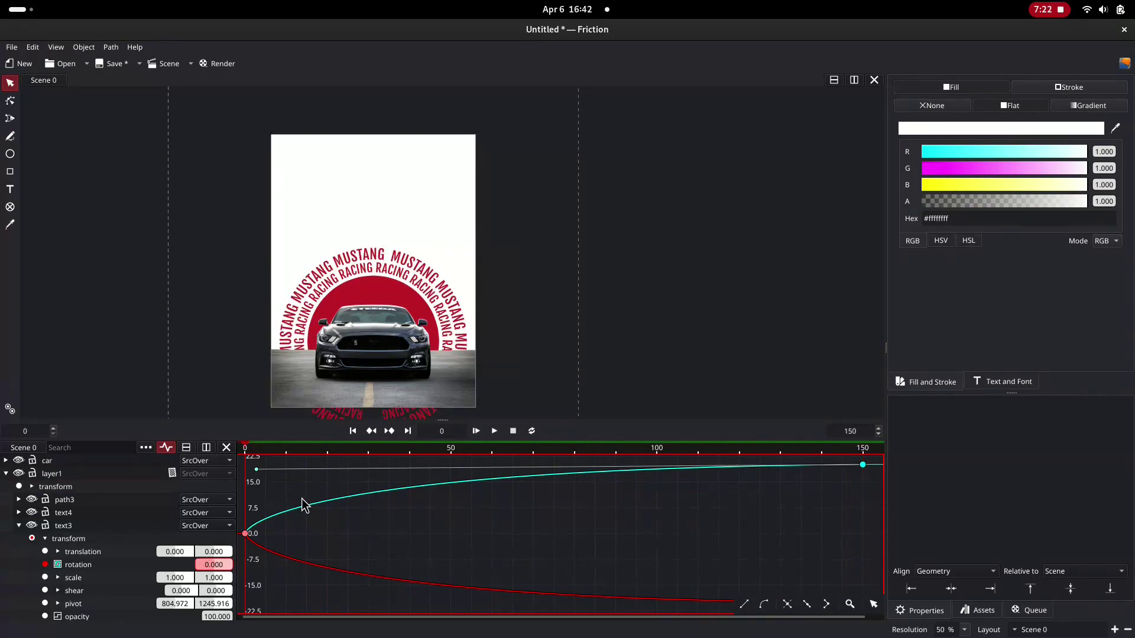
click(5, 473)
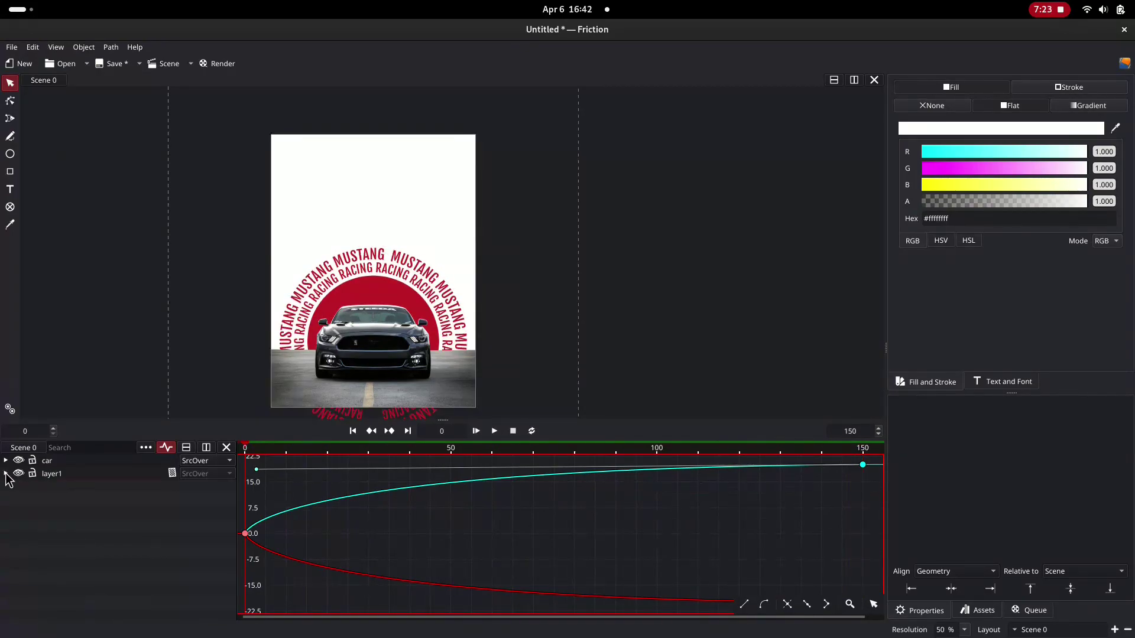
- Group the car and layer1 layers together
click(170, 447)
click(60, 474)
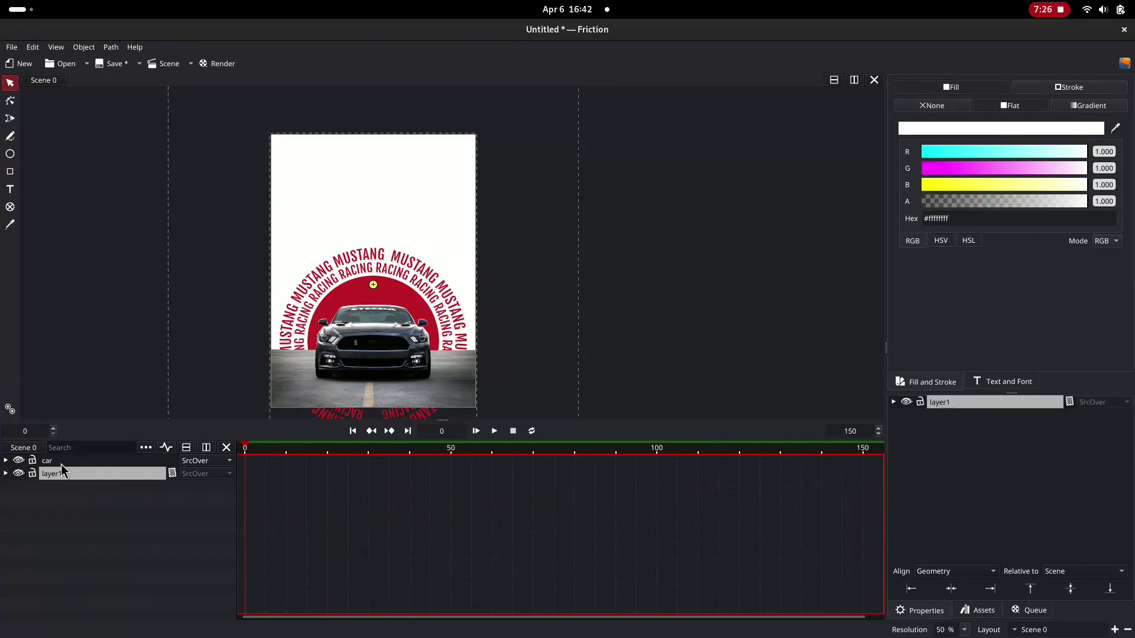
click(60, 476)
click(61, 461)
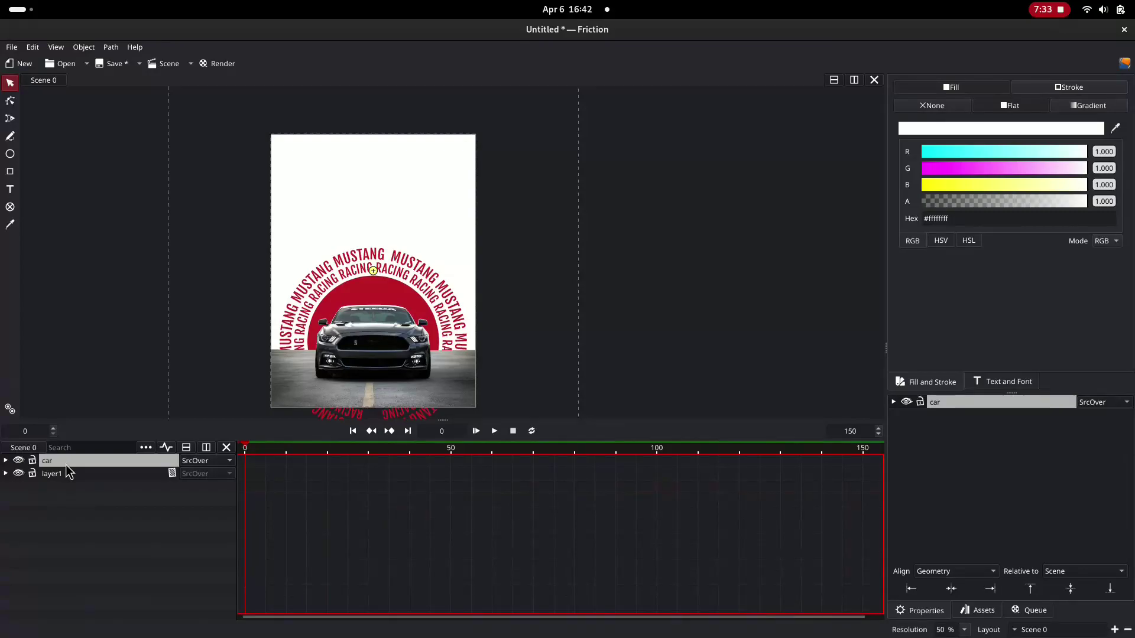
shift+click(66, 477)
right_click(67, 478)
mouse_move(96, 551)
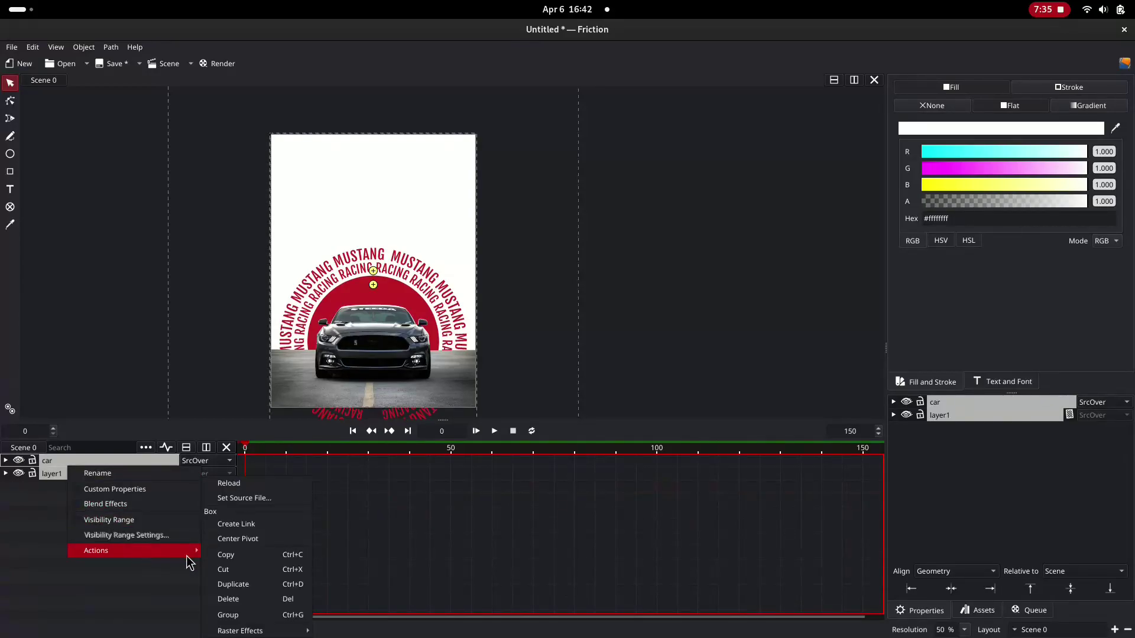
click(232, 614)
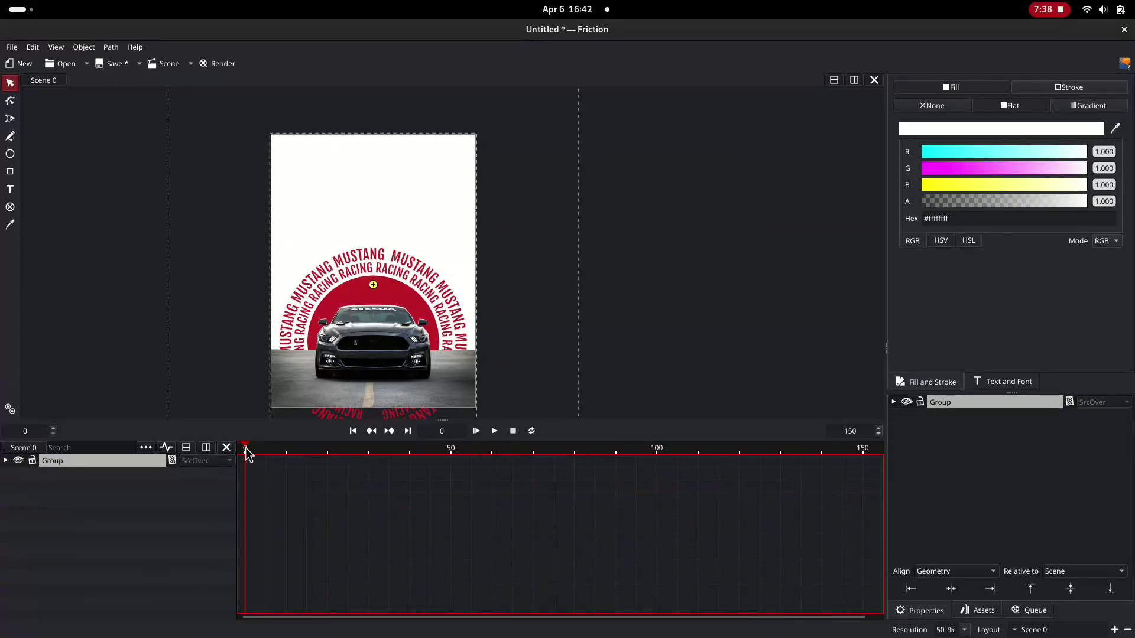
- Keyframe the Group's scale at 1.1 on frame 0 and 1.0 on frame 150, then preview
click(6, 461)
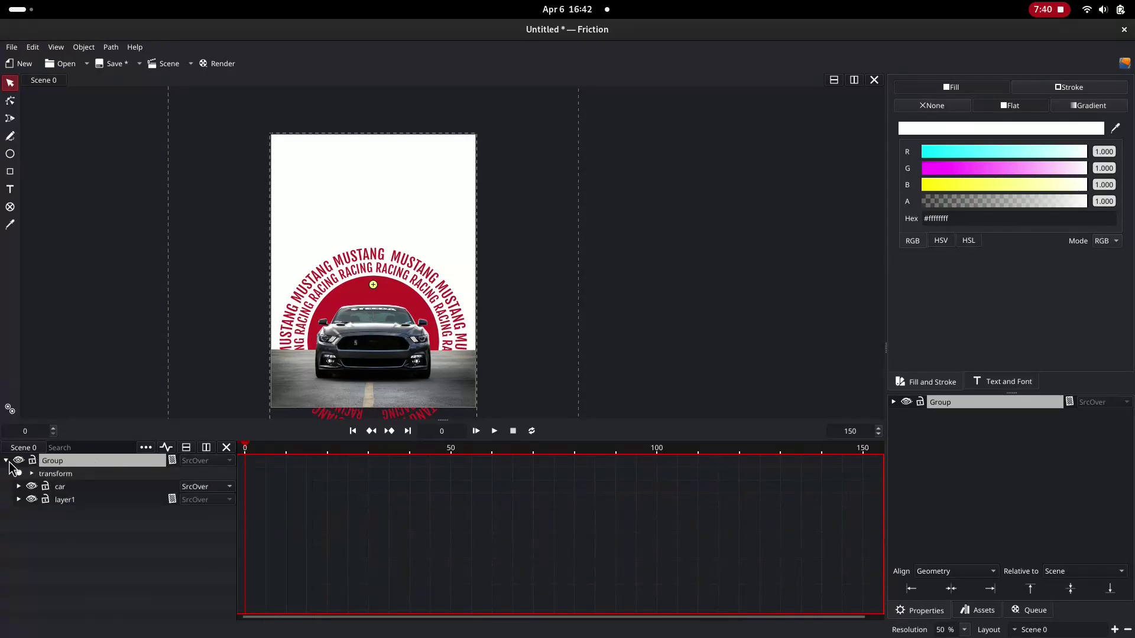
click(32, 474)
click(32, 512)
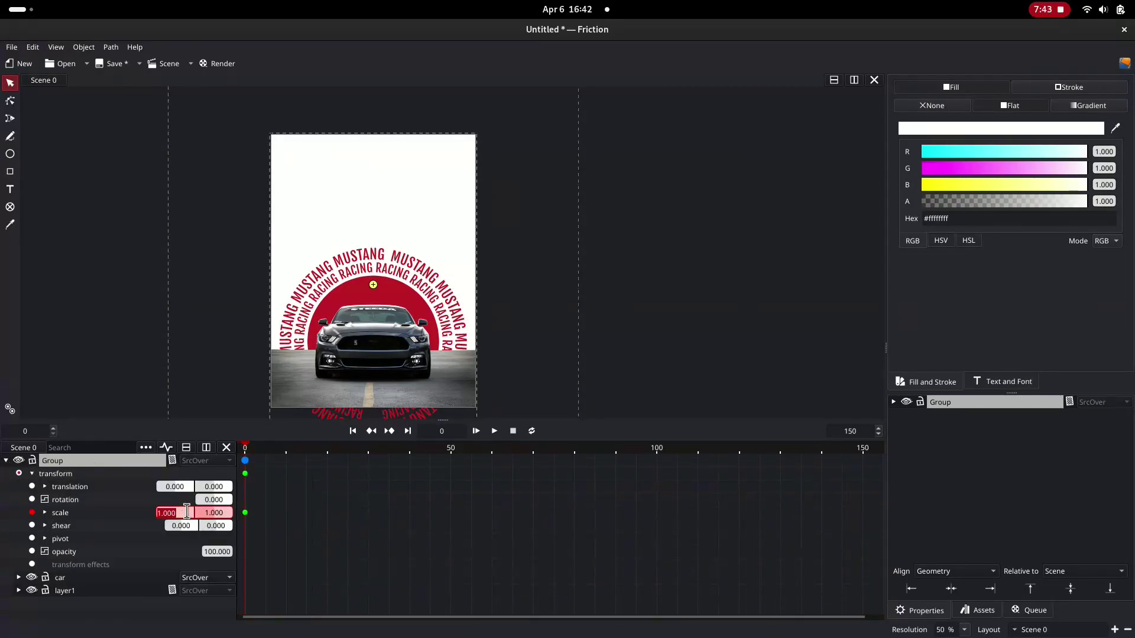
click(167, 513)
text(1.)
key(Return)
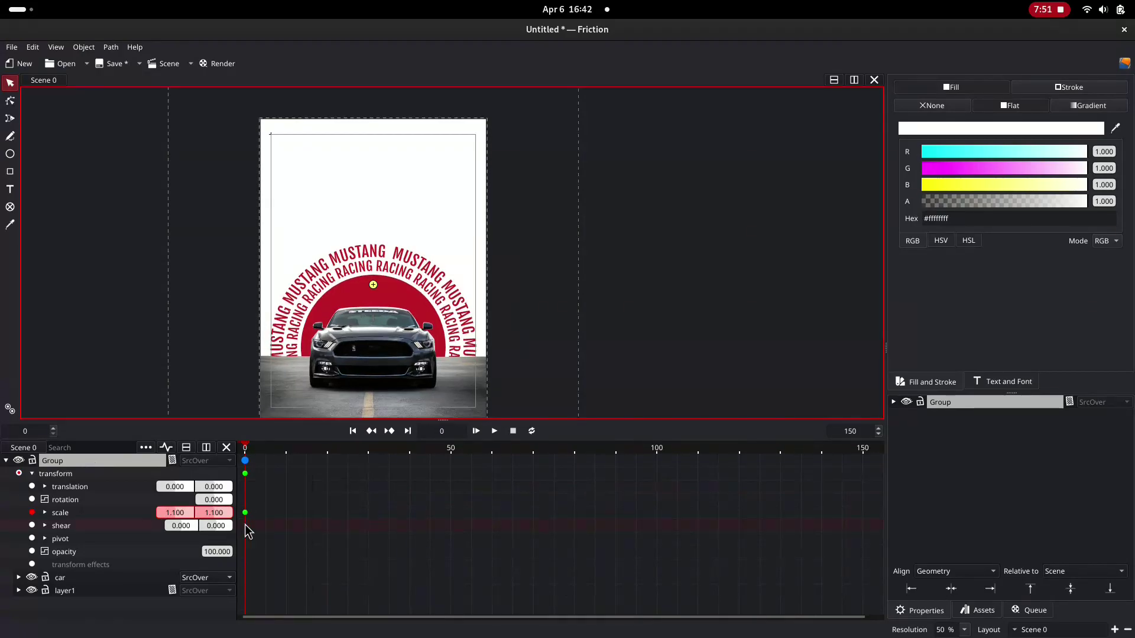
click(864, 452)
click(180, 513)
text(1)
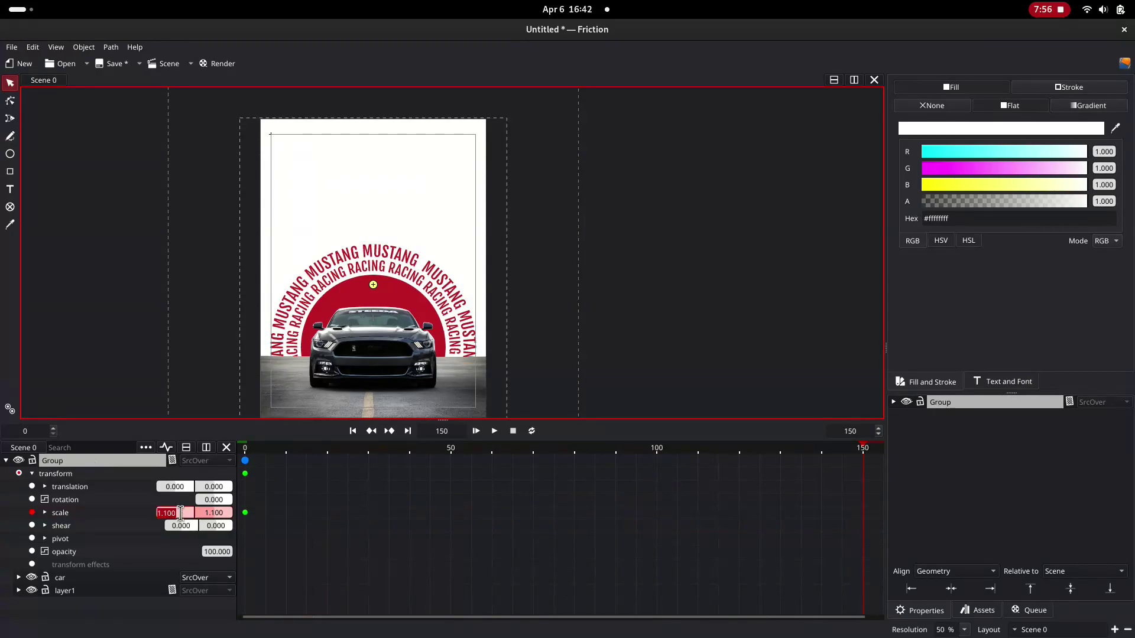
key(Return)
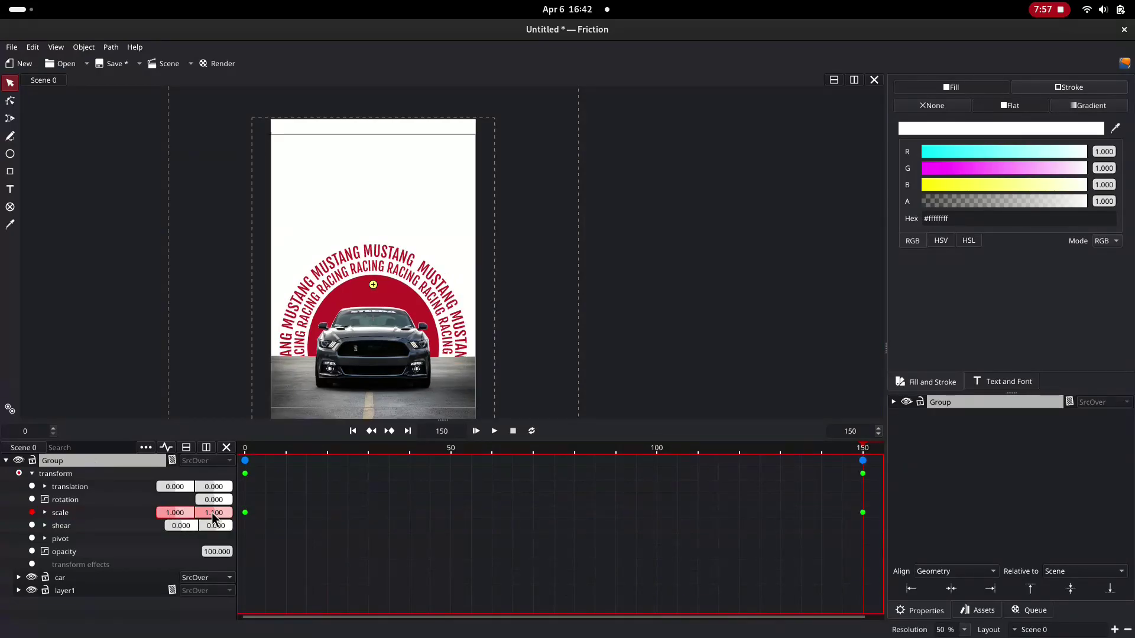
click(166, 447)
key(space)
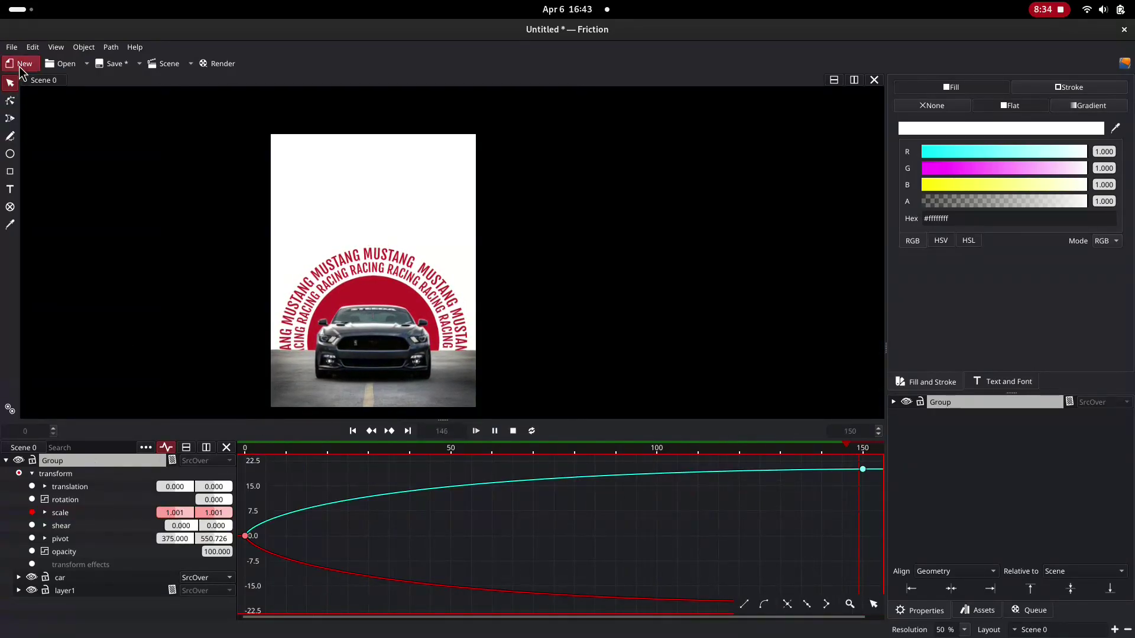
- Queue the scene with MP4 output and no audio, render, and play untitled.mp4 fullscreen
key(space)
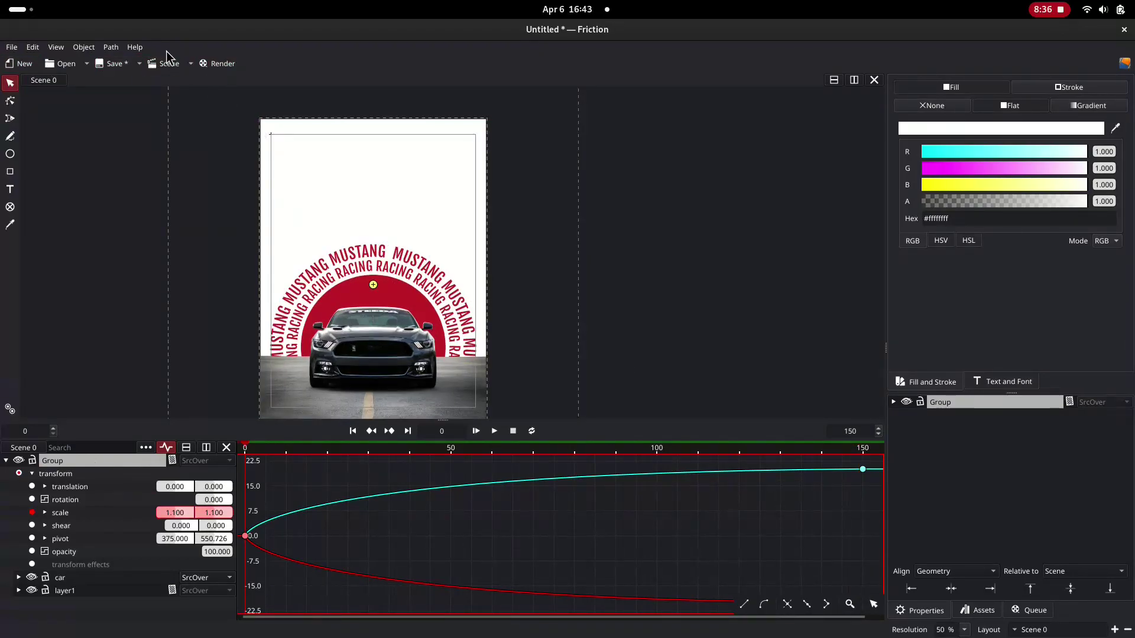
click(218, 63)
click(915, 407)
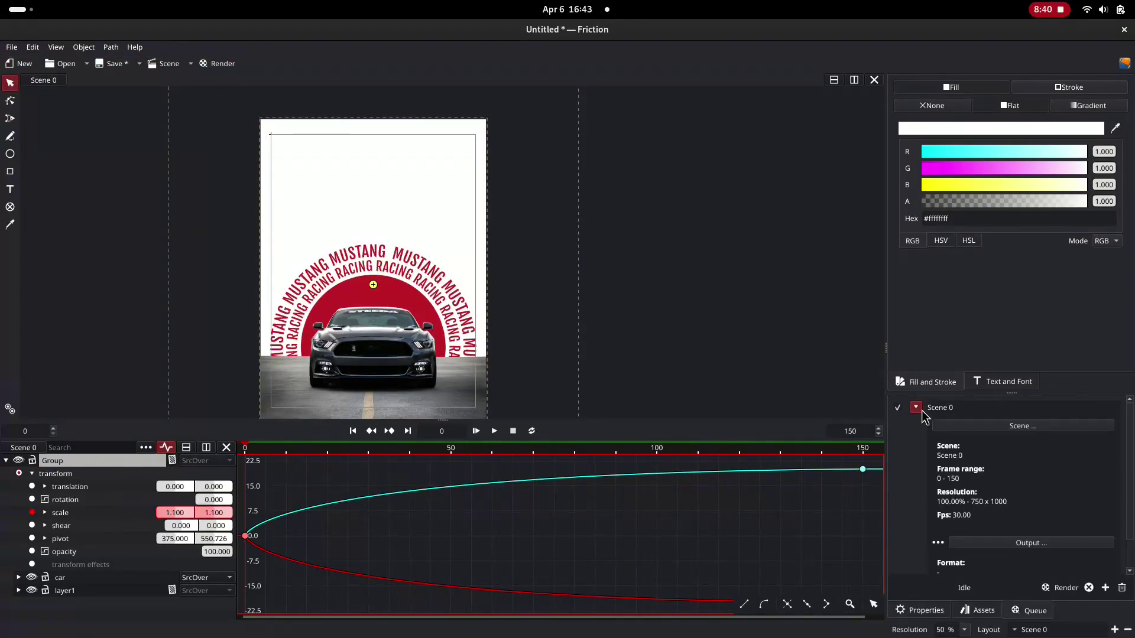
click(1031, 508)
click(584, 207)
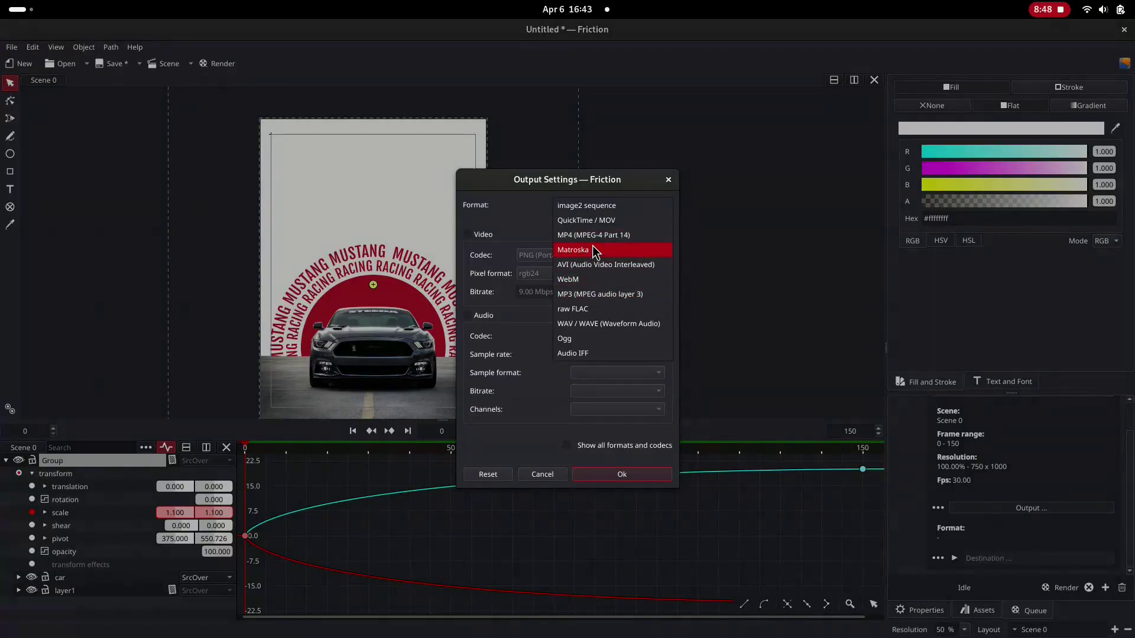
click(592, 236)
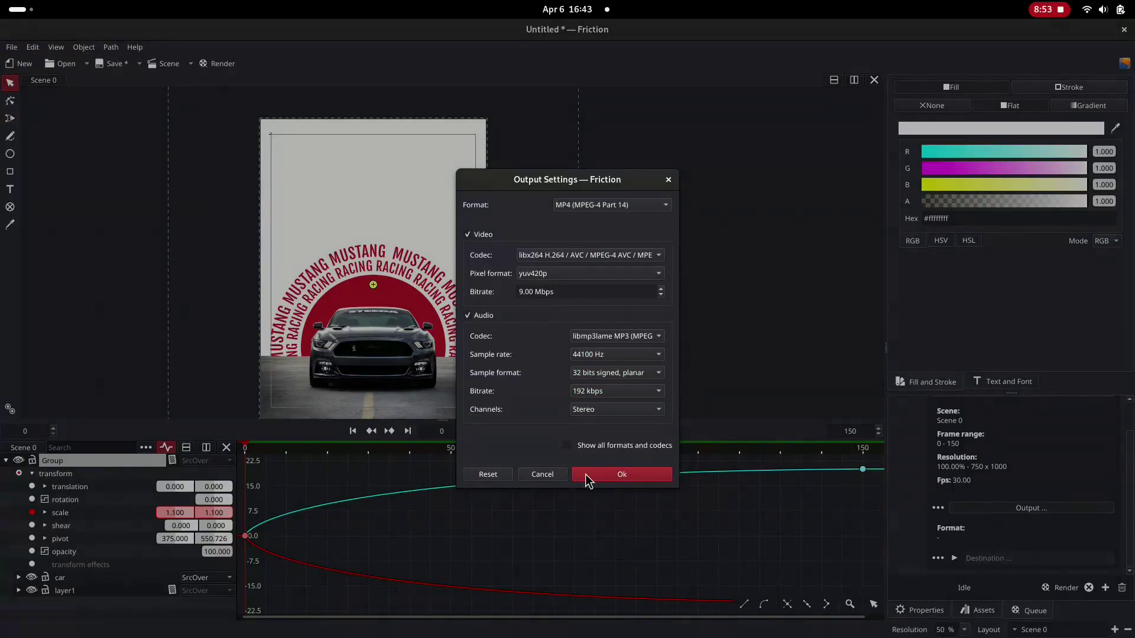
click(483, 316)
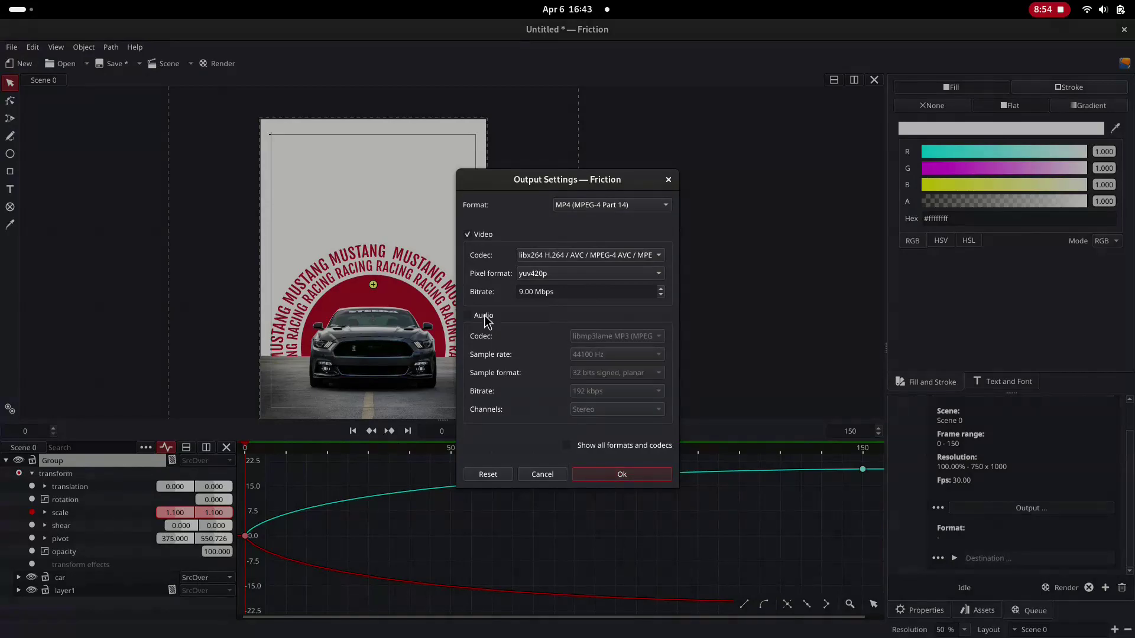
click(614, 474)
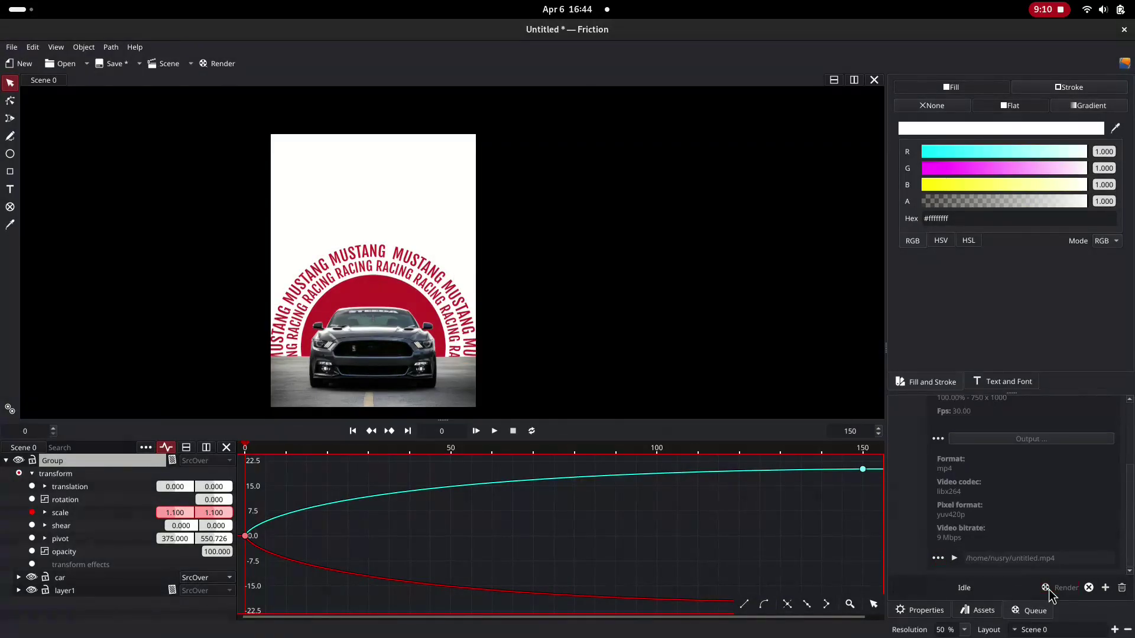
click(1048, 589)
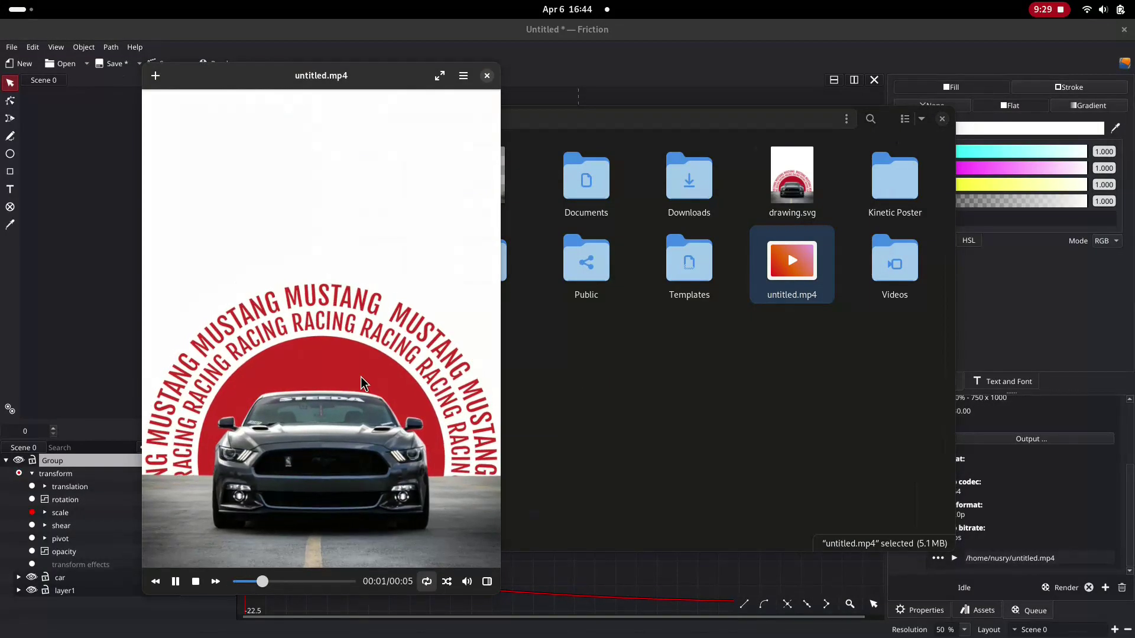
double_click(390, 385)
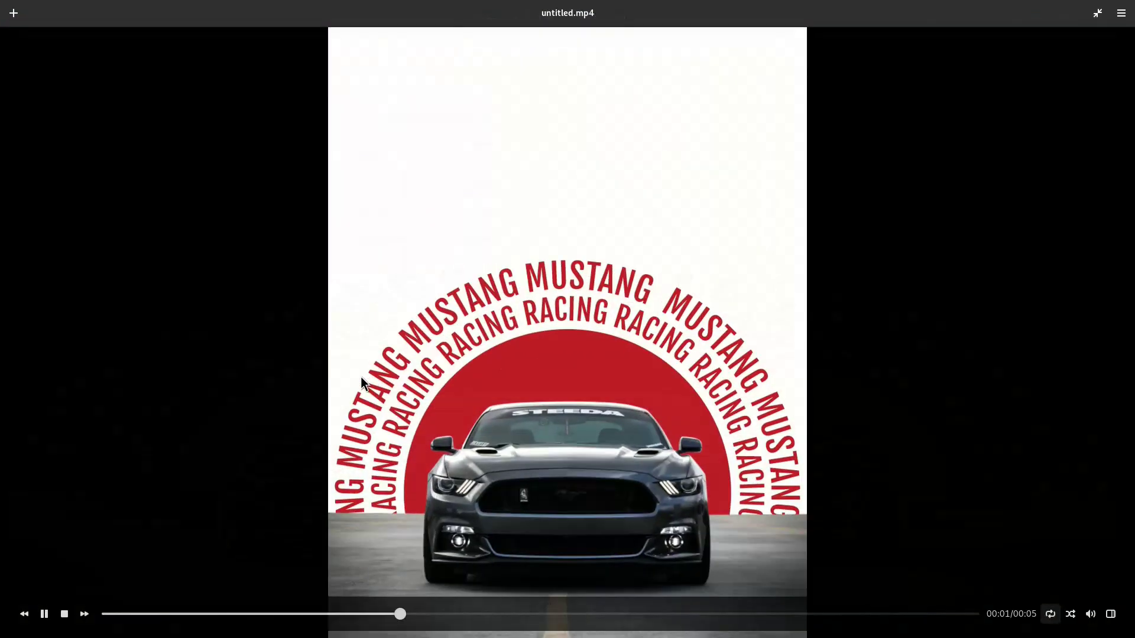